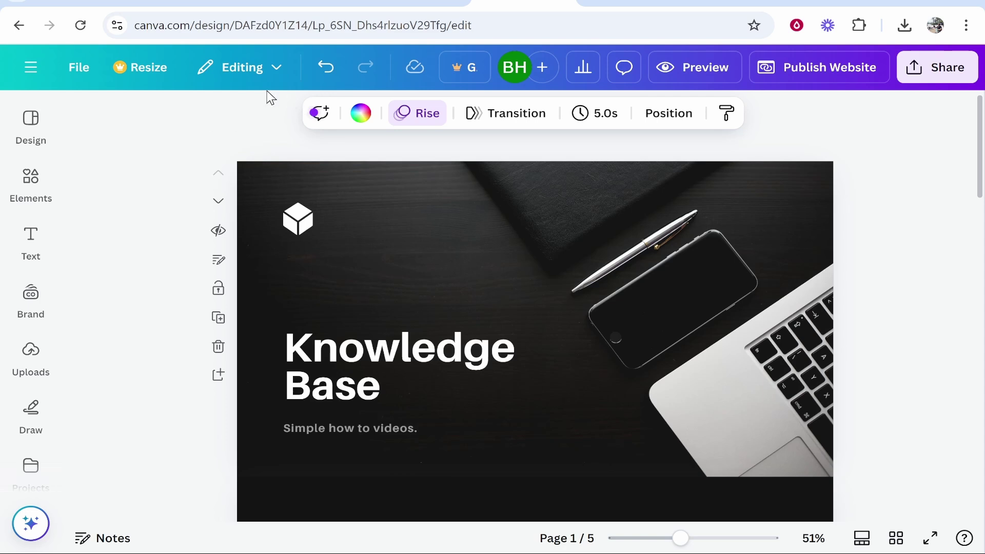
Scroll the Canva design down to the Our Gear page, then switch to the Amazon tab.
{"action": "scroll", "coordinate": [189, 119], "scroll_direction": "down", "scroll_amount": 2}
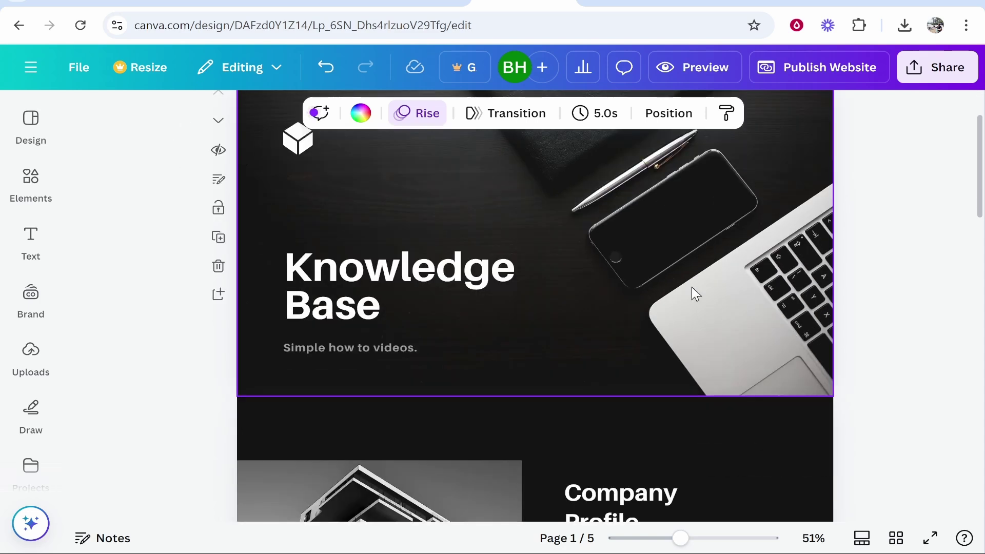
{"action": "scroll", "coordinate": [693, 291], "scroll_direction": "down", "scroll_amount": 2}
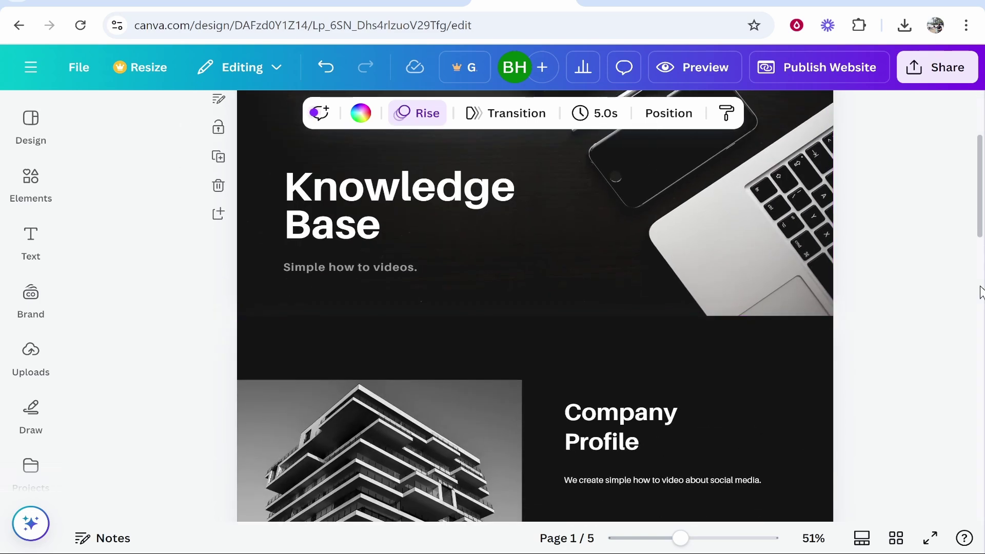
{"action": "scroll", "coordinate": [942, 277], "scroll_direction": "down", "scroll_amount": 3}
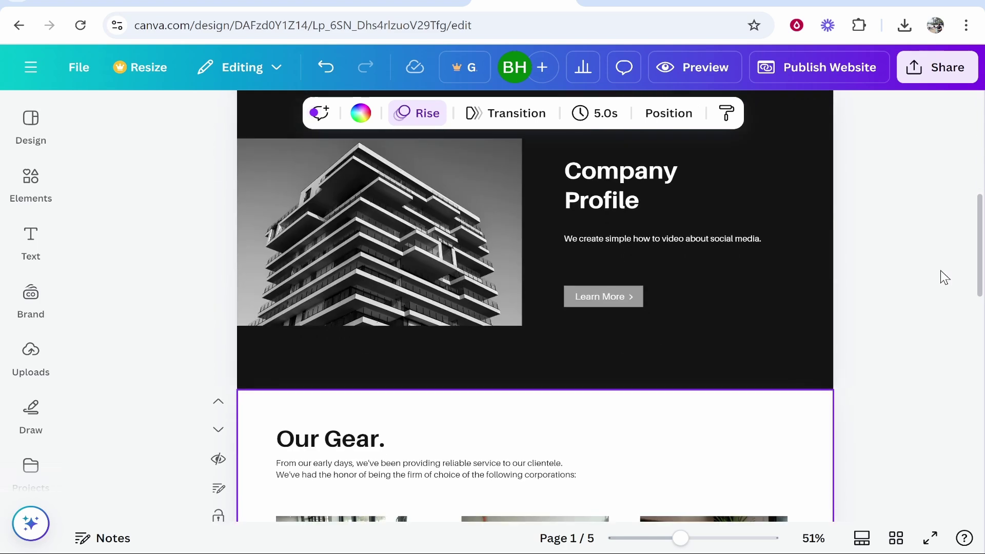
{"action": "scroll", "coordinate": [854, 260], "scroll_direction": "down", "scroll_amount": 4}
{"action": "scroll", "coordinate": [836, 255], "scroll_direction": "up", "scroll_amount": 2}
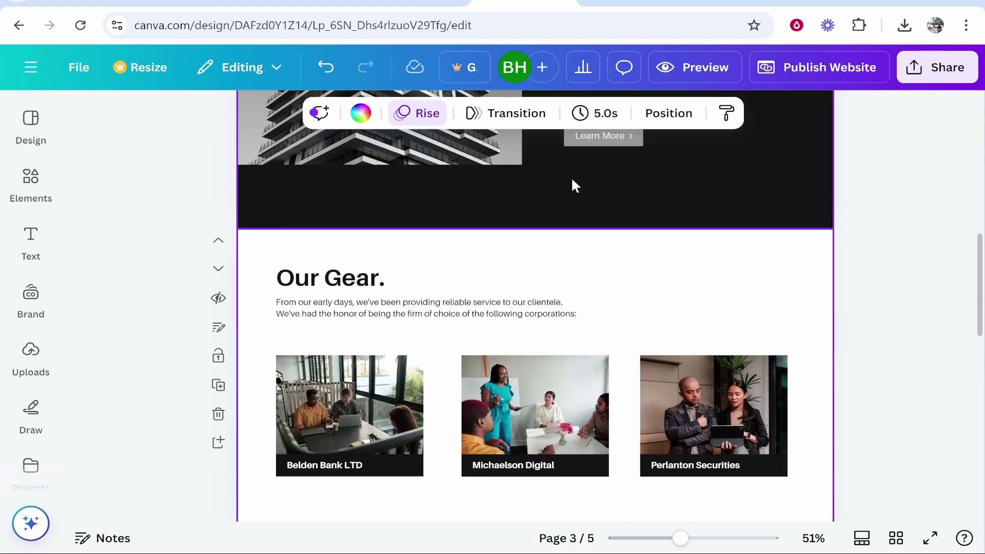
{"action": "left_click", "coordinate": [631, 4]}
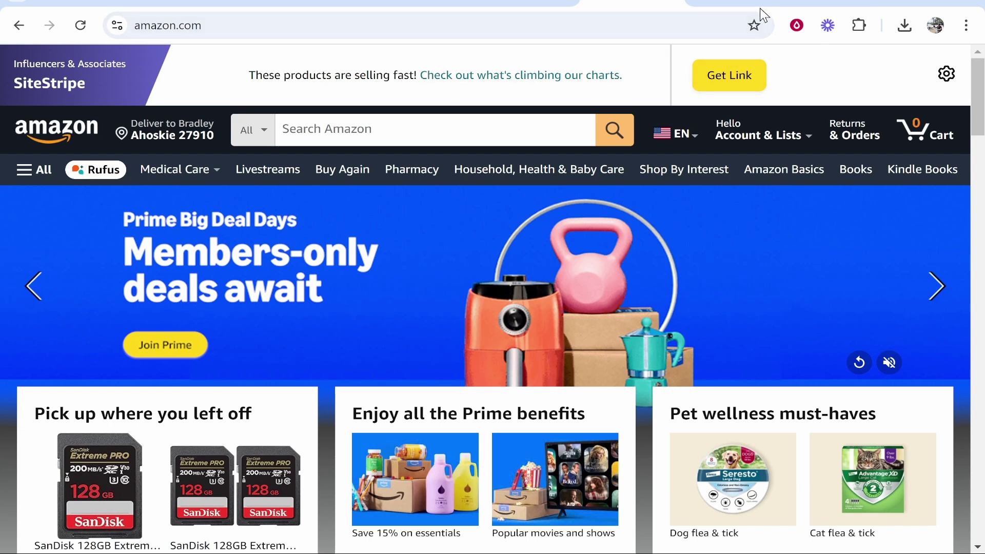
Briefly view the Amazon Associates dashboard, then return to Google results for 'amazon associates'.
{"action": "left_click", "coordinate": [744, 3]}
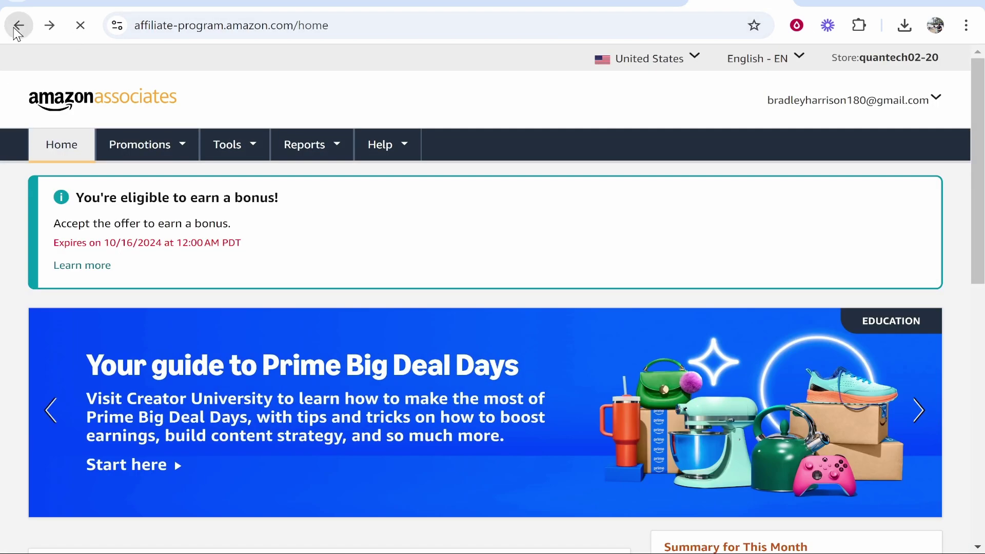
{"action": "left_click", "coordinate": [18, 26]}
{"action": "left_click", "coordinate": [80, 26]}
{"action": "key", "text": "ctrl+Tab"}
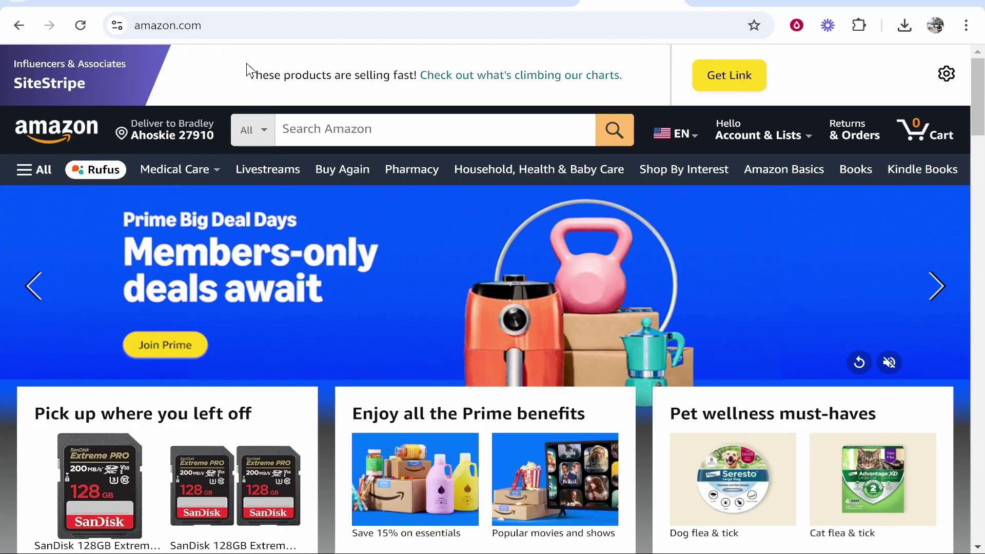
{"action": "key", "text": "ctrl+shift+Tab"}
Open the Amazon Associates home page from the 'amazon associates' Google results.
{"action": "triple_click", "coordinate": [409, 78]}
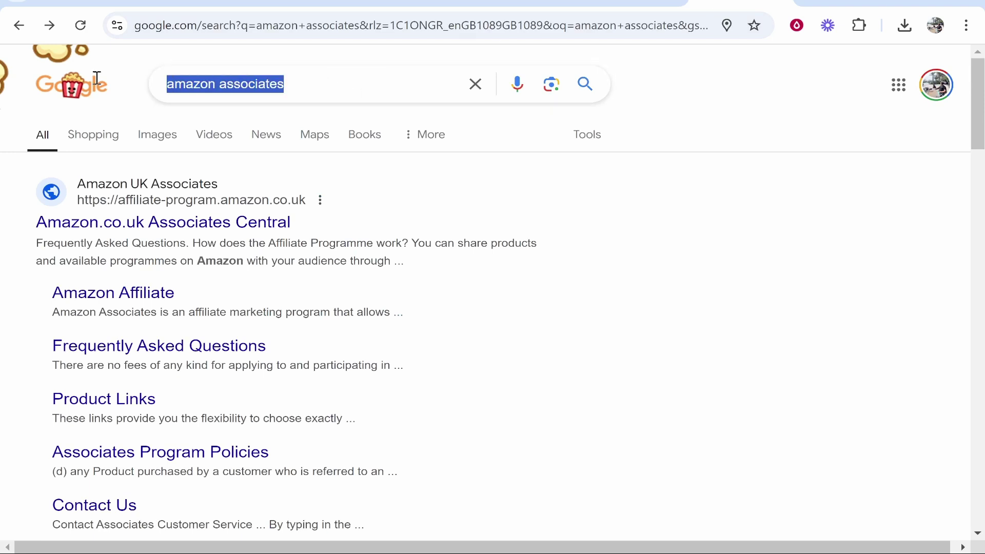
{"action": "left_click", "coordinate": [610, 169]}
{"action": "scroll", "coordinate": [193, 458], "scroll_direction": "down", "scroll_amount": 3}
{"action": "scroll", "coordinate": [192, 458], "scroll_direction": "down", "scroll_amount": 2}
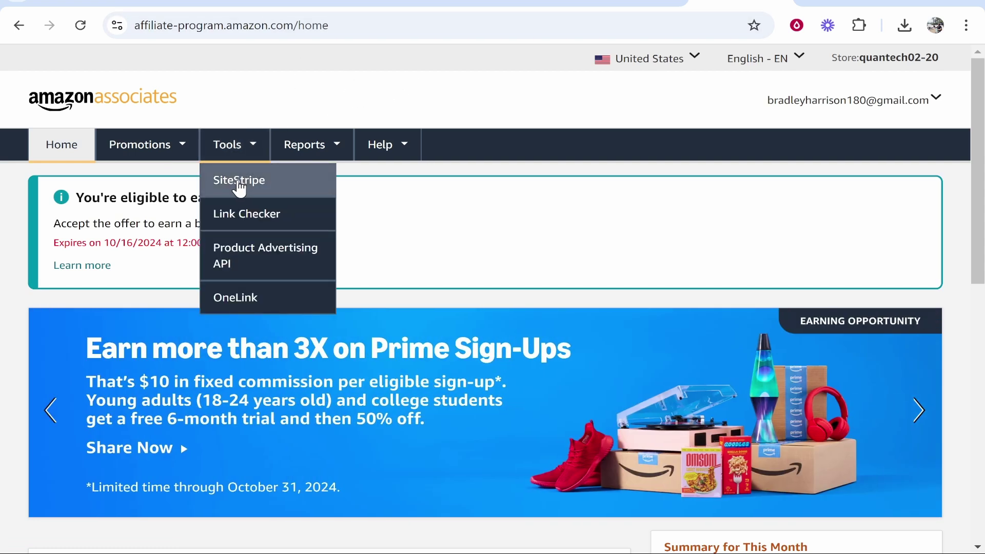
Review the SiteStripe Options page: display enabled, with Get Link and Share checked.
{"action": "left_click", "coordinate": [243, 185]}
{"action": "scroll", "coordinate": [653, 190], "scroll_direction": "down", "scroll_amount": 2}
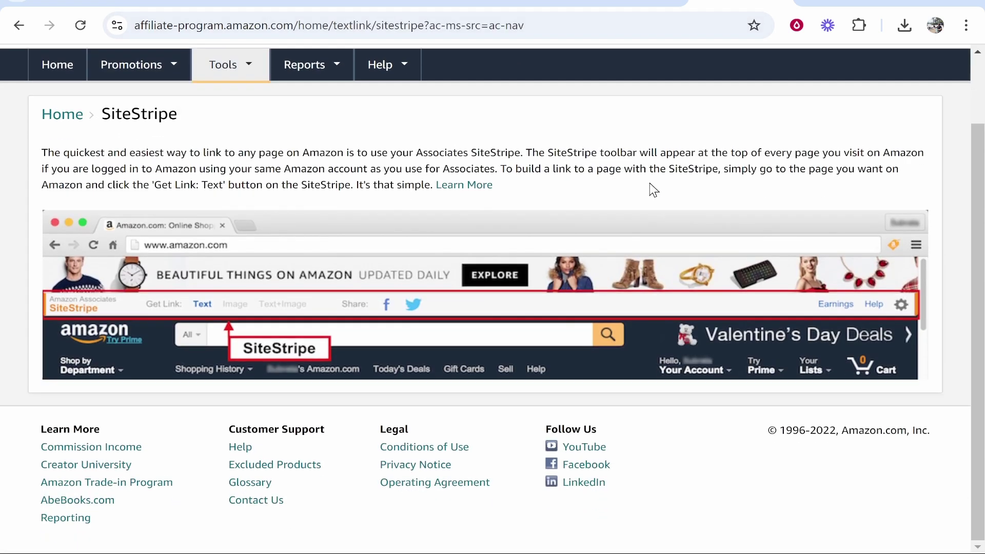
{"action": "left_click", "coordinate": [447, 193]}
{"action": "scroll", "coordinate": [510, 218], "scroll_direction": "down", "scroll_amount": 3}
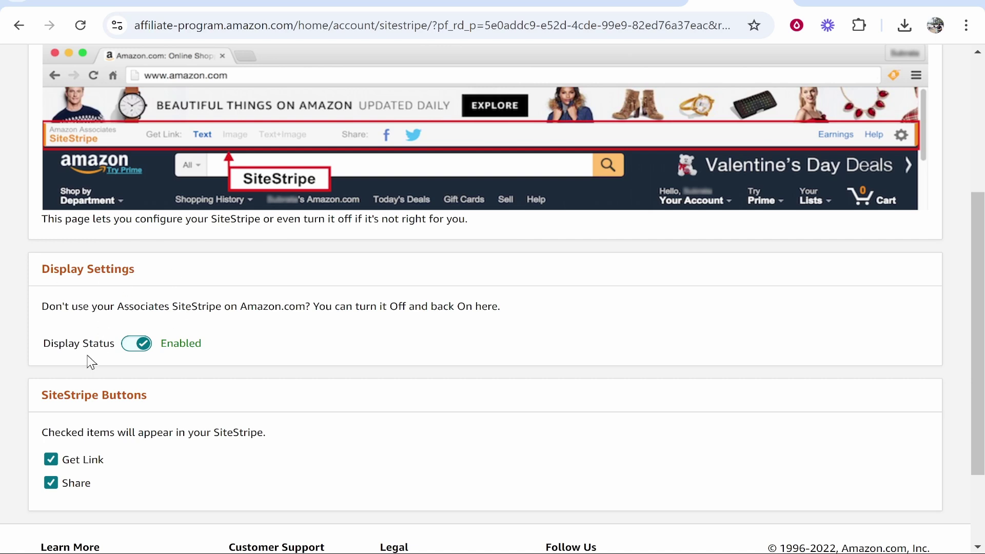
{"action": "scroll", "coordinate": [354, 373], "scroll_direction": "down", "scroll_amount": 3}
{"action": "scroll", "coordinate": [354, 373], "scroll_direction": "up", "scroll_amount": 10}
{"action": "left_click", "coordinate": [935, 97]}
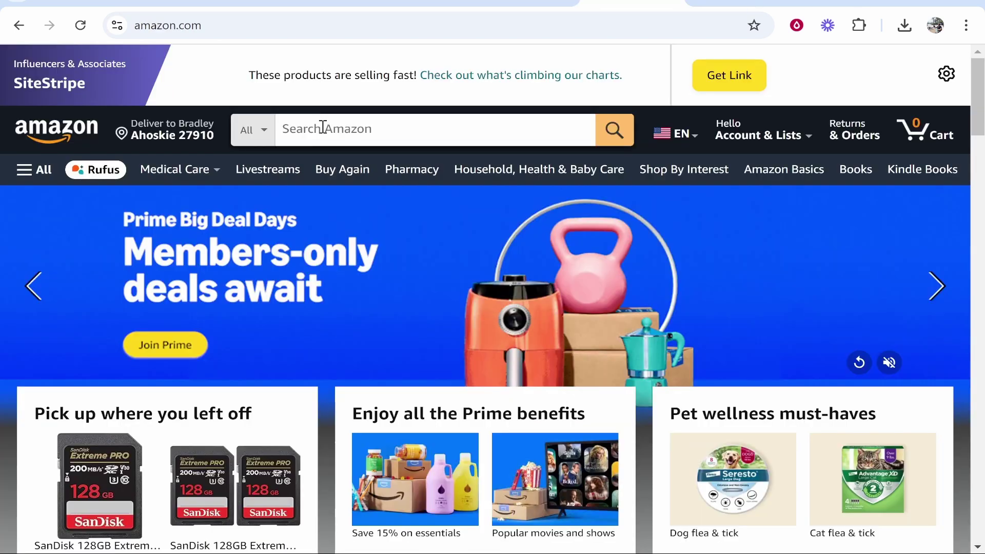
Search Amazon for 'rode nt usb mic' and browse the results.
{"action": "left_click", "coordinate": [323, 128]}
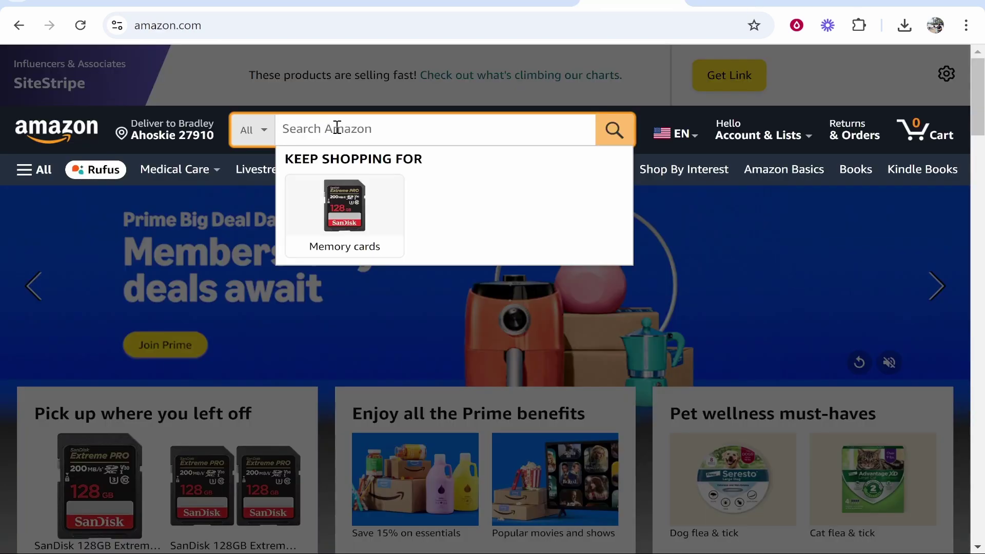
{"action": "type", "text": "m"}
{"action": "key", "text": "BackSpace"}
{"action": "type", "text": "f"}
{"action": "key", "text": "BackSpace"}
{"action": "type", "text": "rode"}
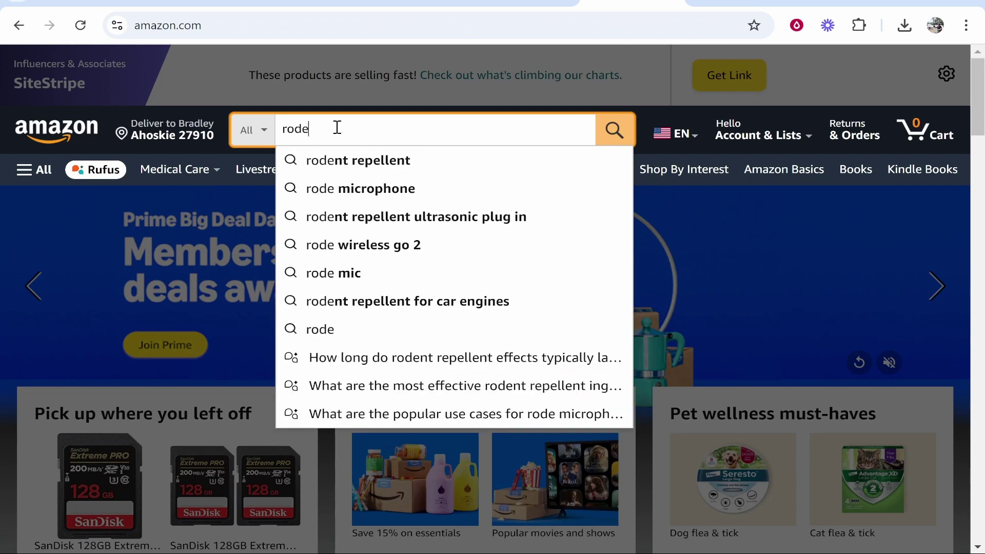
{"action": "type", "text": " nt usb mic"}
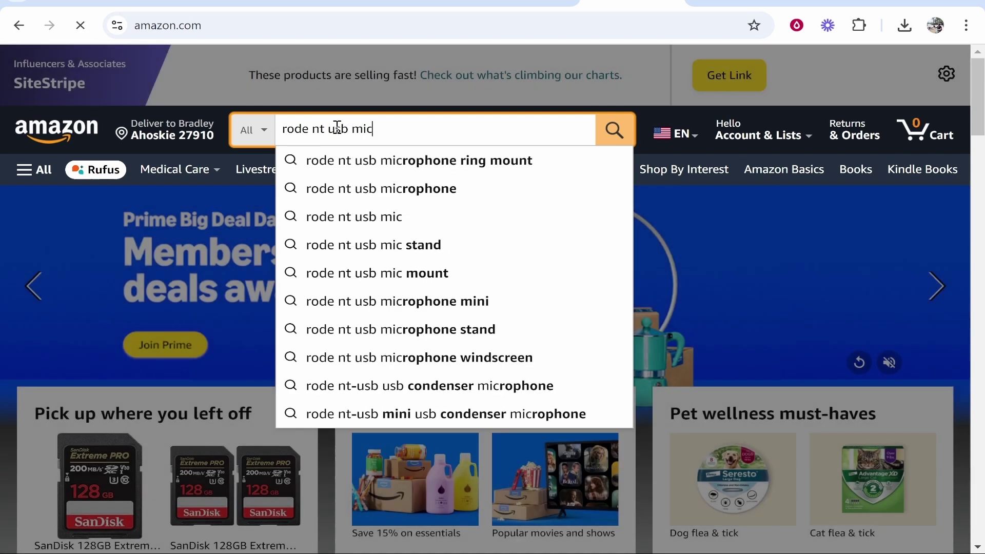
{"action": "key", "text": "Return"}
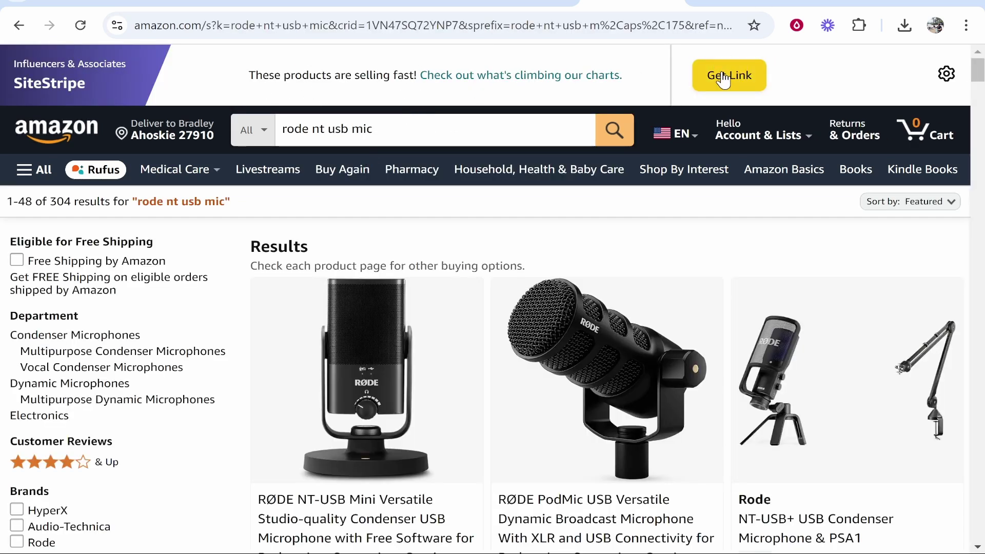
{"action": "scroll", "coordinate": [361, 196], "scroll_direction": "down", "scroll_amount": 3}
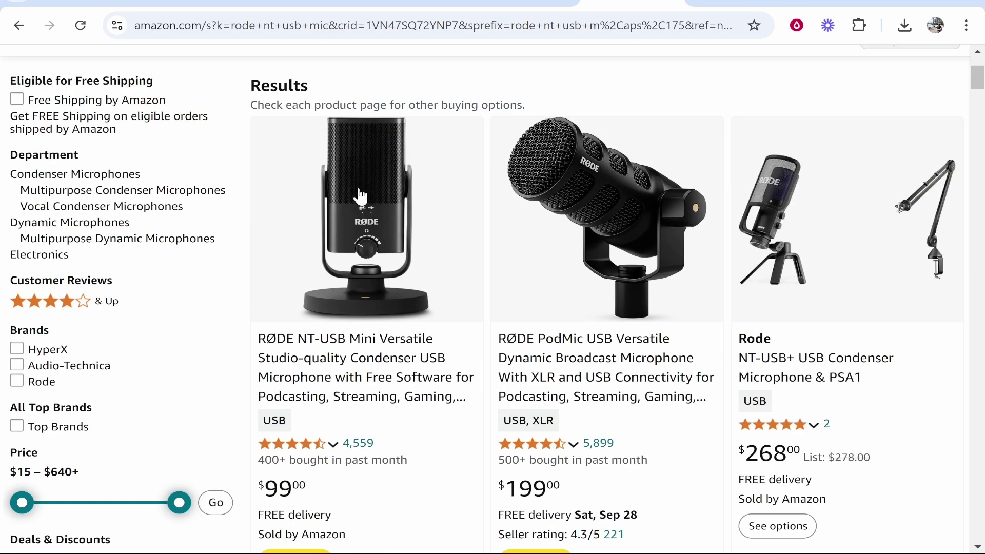
{"action": "left_click", "coordinate": [342, 386]}
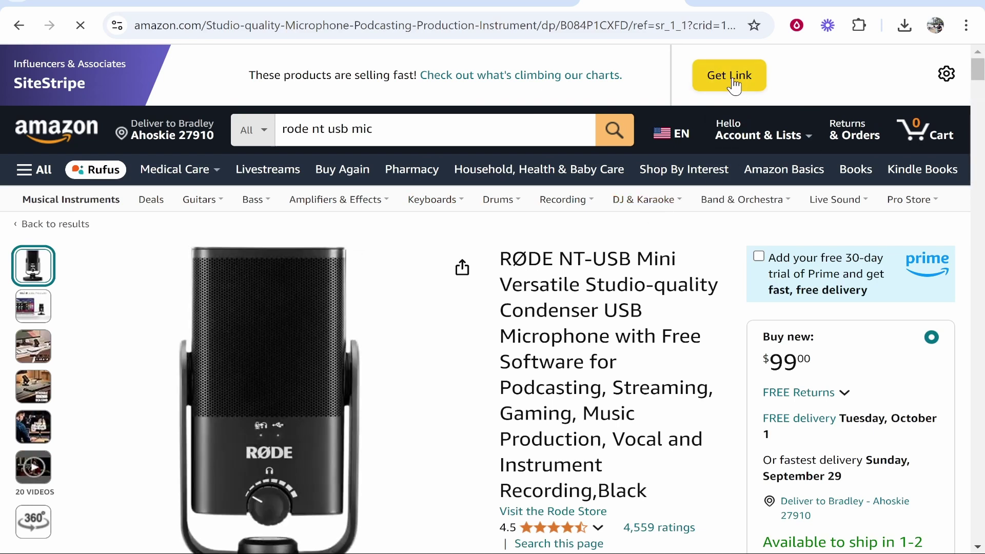
{"action": "left_click", "coordinate": [729, 84]}
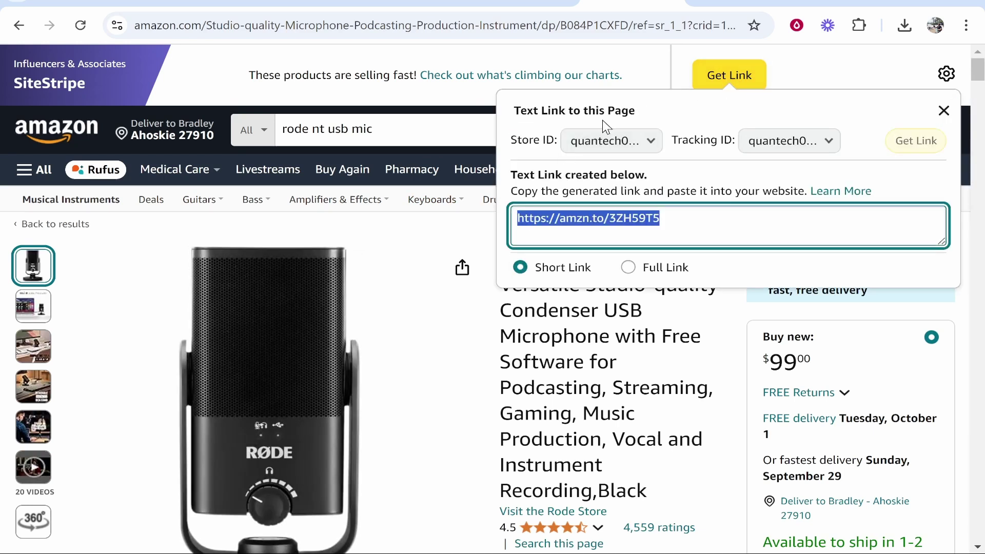
{"action": "left_click", "coordinate": [690, 224]}
{"action": "left_click_drag", "start_coordinate": [691, 224], "coordinate": [531, 215]}
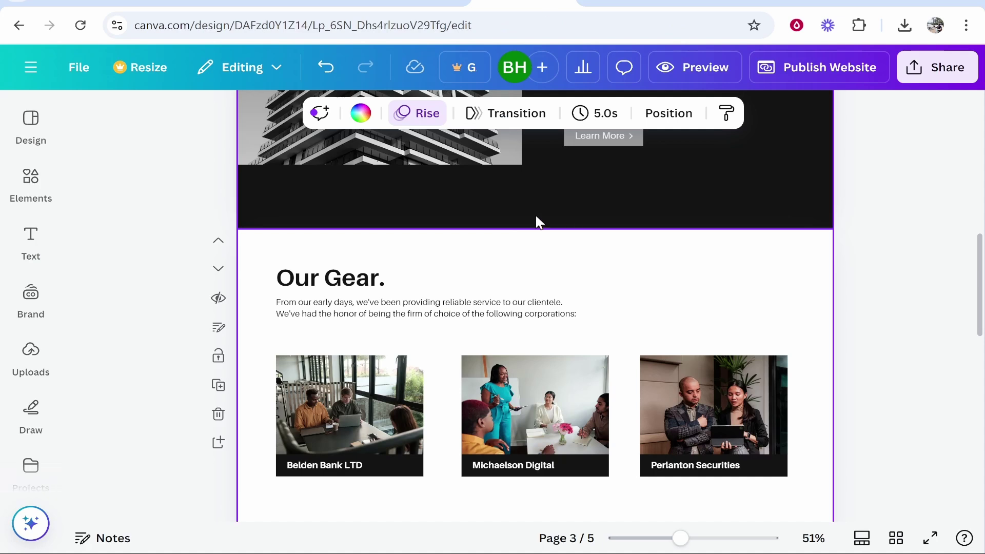
Add a new Subheading text box to the Our Gear page.
{"action": "scroll", "coordinate": [580, 347], "scroll_direction": "up", "scroll_amount": 3}
{"action": "scroll", "coordinate": [583, 345], "scroll_direction": "down", "scroll_amount": 2}
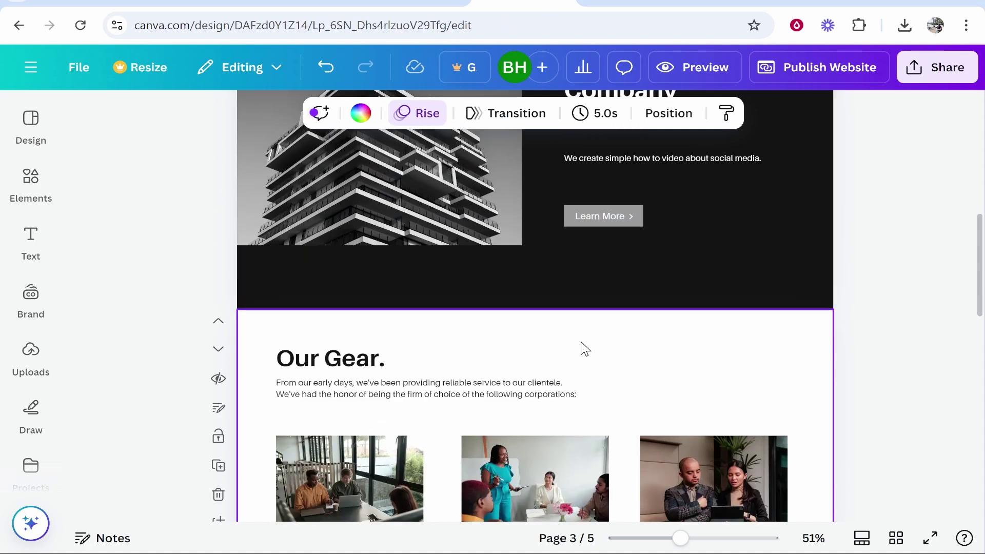
{"action": "scroll", "coordinate": [539, 345], "scroll_direction": "down", "scroll_amount": 2}
{"action": "double_click", "coordinate": [546, 308]}
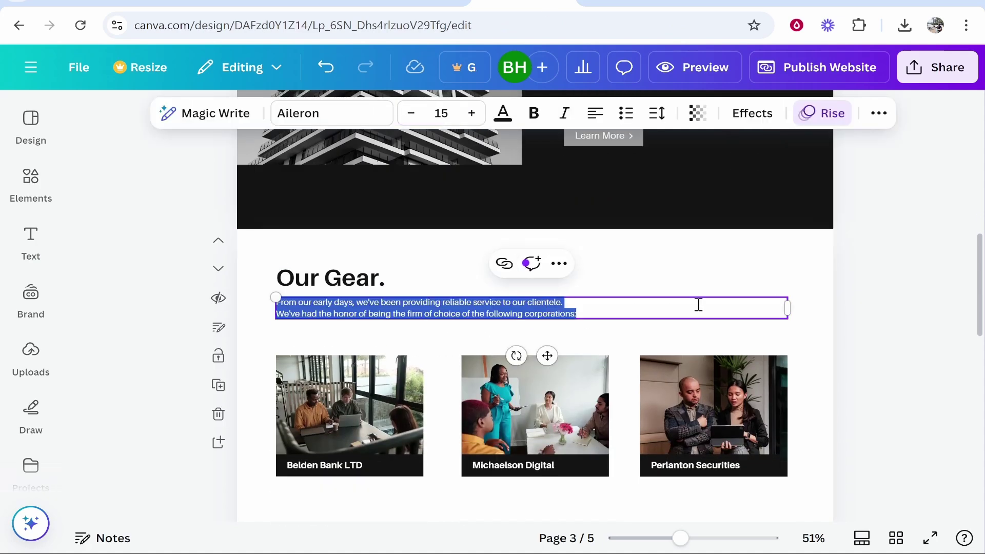
{"action": "left_click", "coordinate": [702, 292]}
{"action": "left_click", "coordinate": [39, 251]}
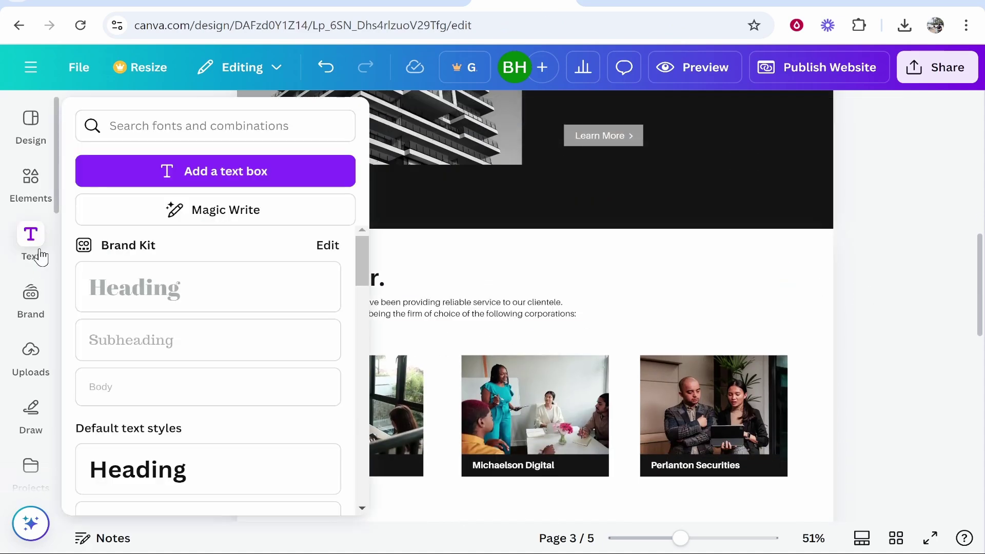
{"action": "left_click_drag", "start_coordinate": [194, 171], "coordinate": [115, 295]}
{"action": "scroll", "coordinate": [130, 281], "scroll_direction": "down", "scroll_amount": 2}
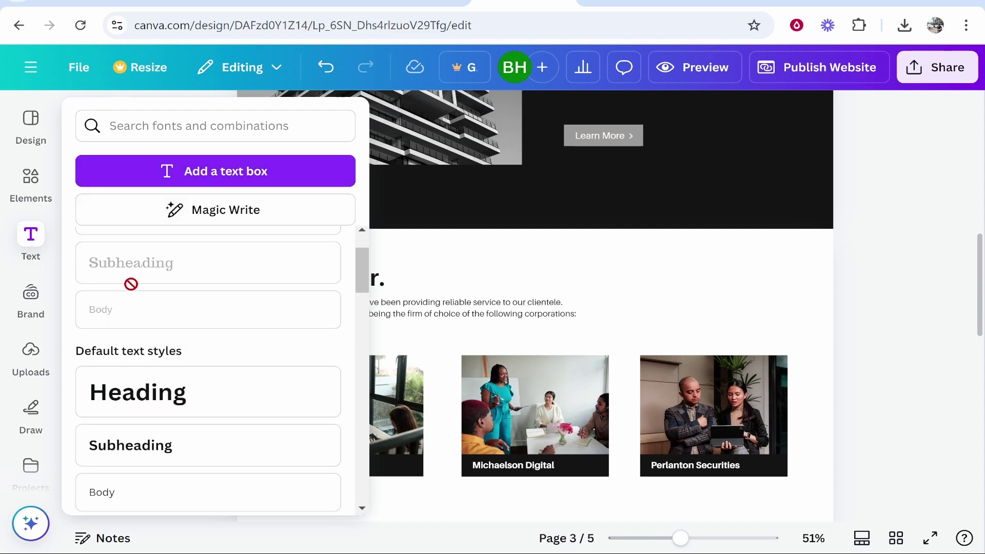
{"action": "scroll", "coordinate": [154, 360], "scroll_direction": "down", "scroll_amount": 2}
{"action": "left_click", "coordinate": [154, 365]}
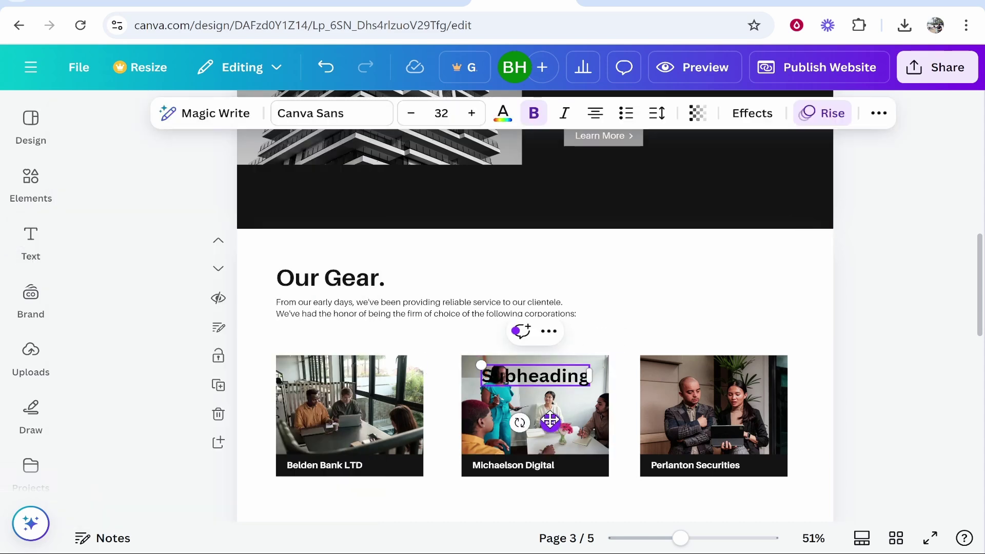
Make the subheading read 'I use this rode mic to record.' and place it below the paragraph.
{"action": "left_click_drag", "start_coordinate": [497, 375], "coordinate": [659, 263]}
{"action": "key", "text": "BackSpace"}
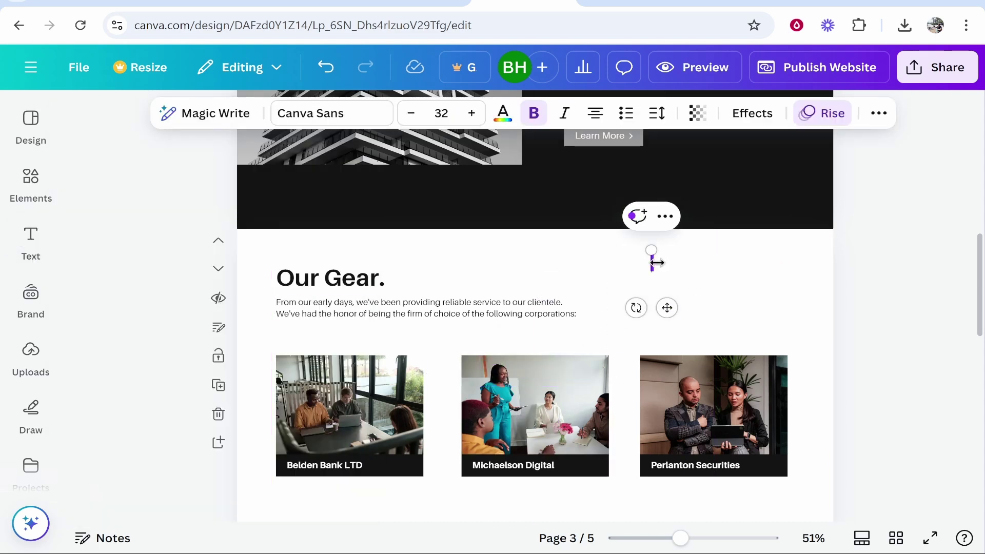
{"action": "type", "text": "I use this"}
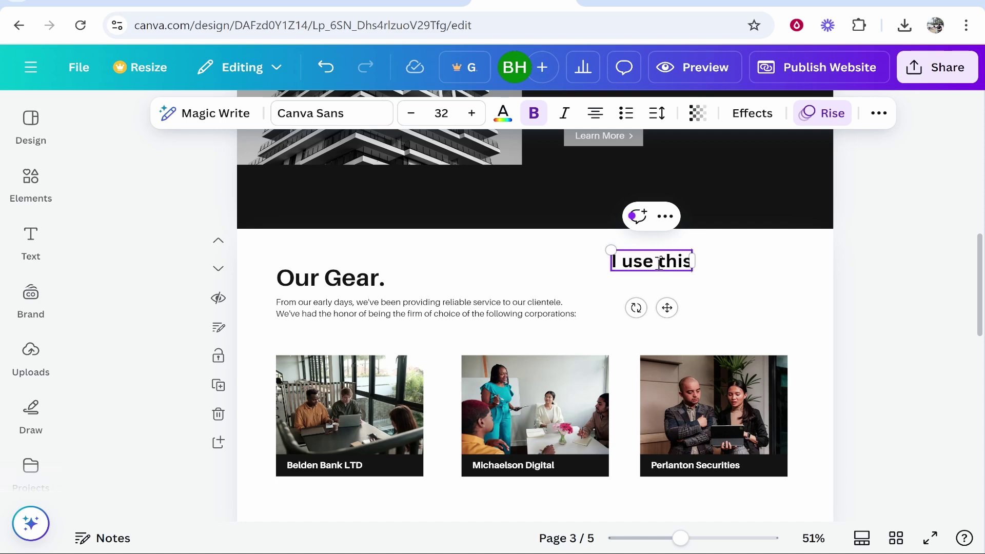
{"action": "type", "text": " m"}
{"action": "key", "text": "BackSpace"}
{"action": "type", "text": "rode mic t"}
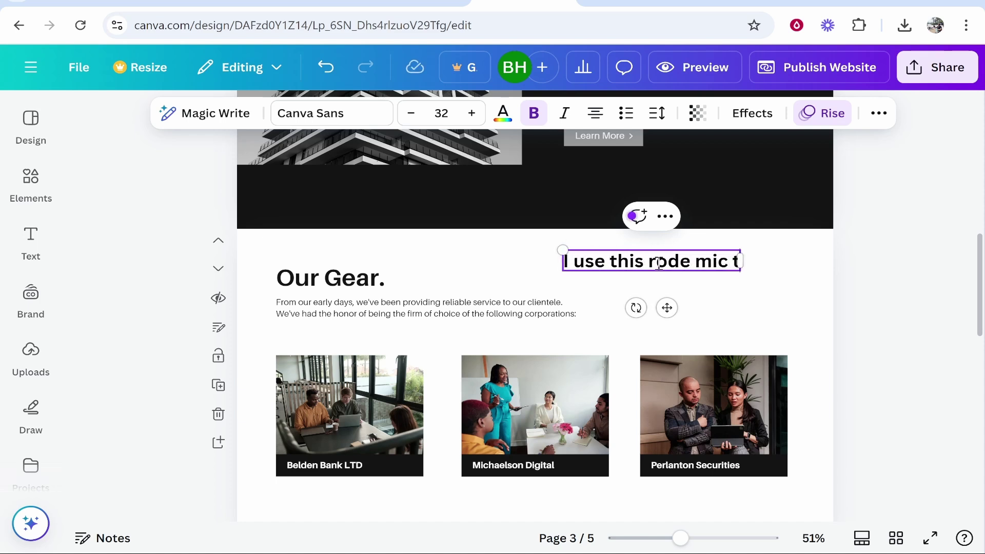
{"action": "type", "text": "o record."}
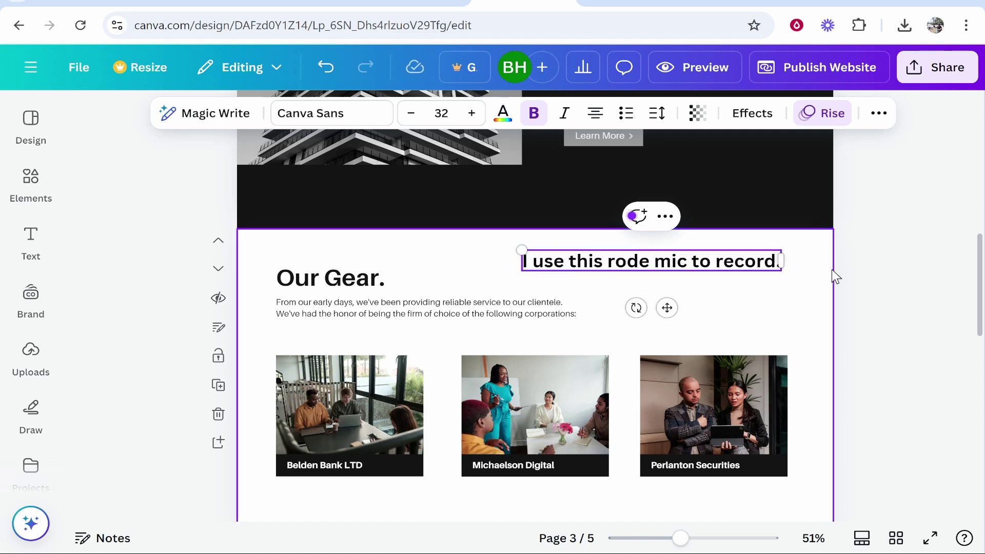
{"action": "left_click", "coordinate": [829, 277]}
{"action": "left_click_drag", "start_coordinate": [731, 267], "coordinate": [406, 333]}
{"action": "key", "text": "Escape"}
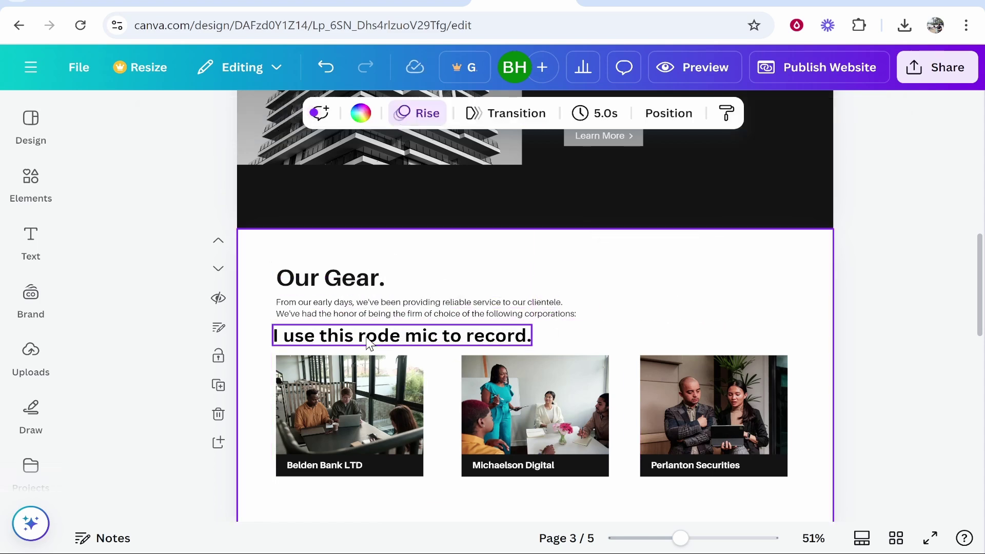
{"action": "left_click_drag", "start_coordinate": [303, 340], "coordinate": [307, 341]}
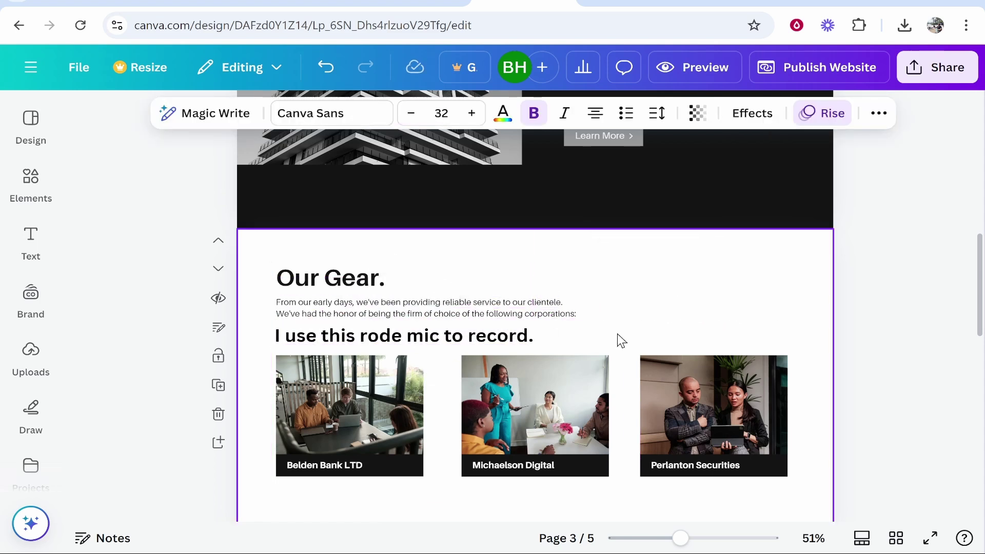
{"action": "left_click", "coordinate": [371, 338]}
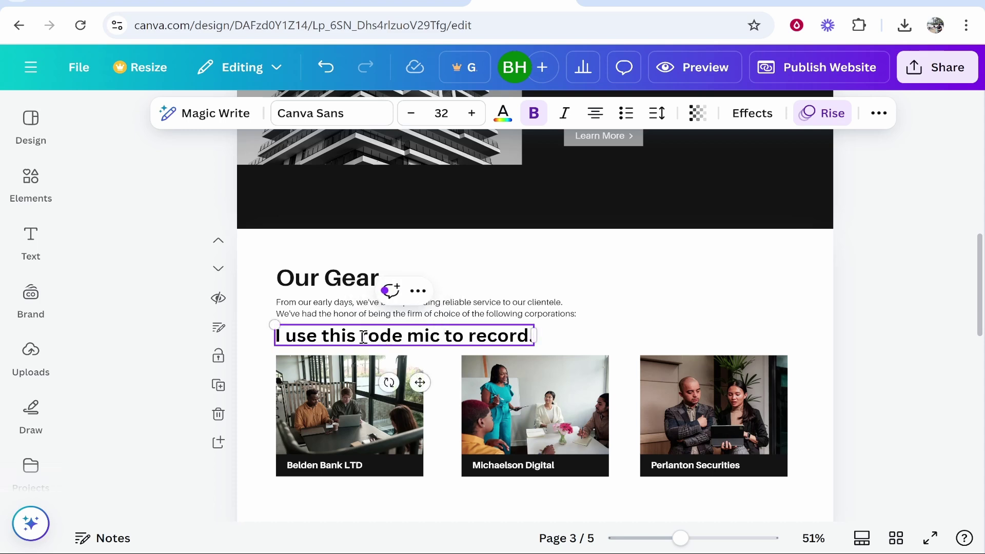
{"action": "left_click_drag", "start_coordinate": [362, 338], "coordinate": [459, 339]}
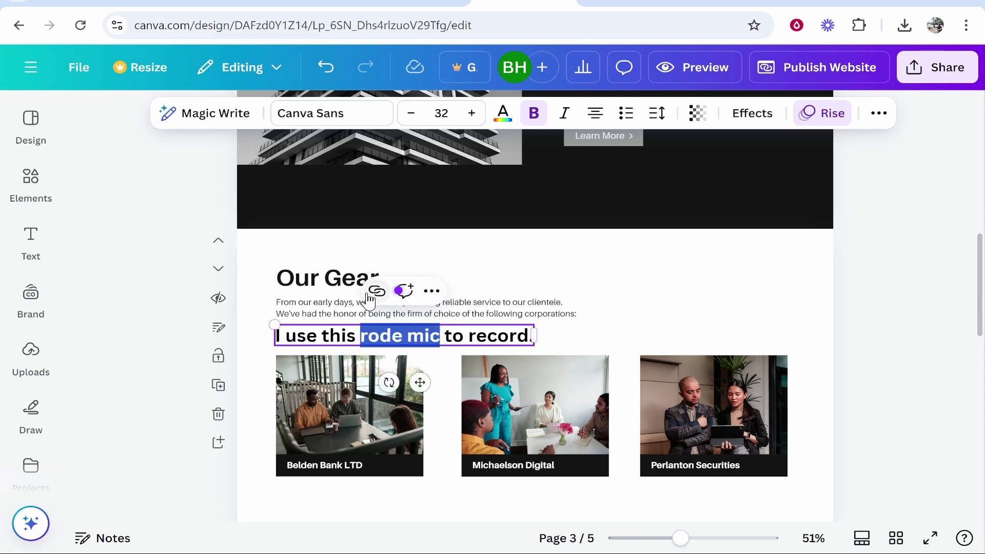
{"action": "left_click", "coordinate": [377, 292]}
{"action": "right_click", "coordinate": [323, 368]}
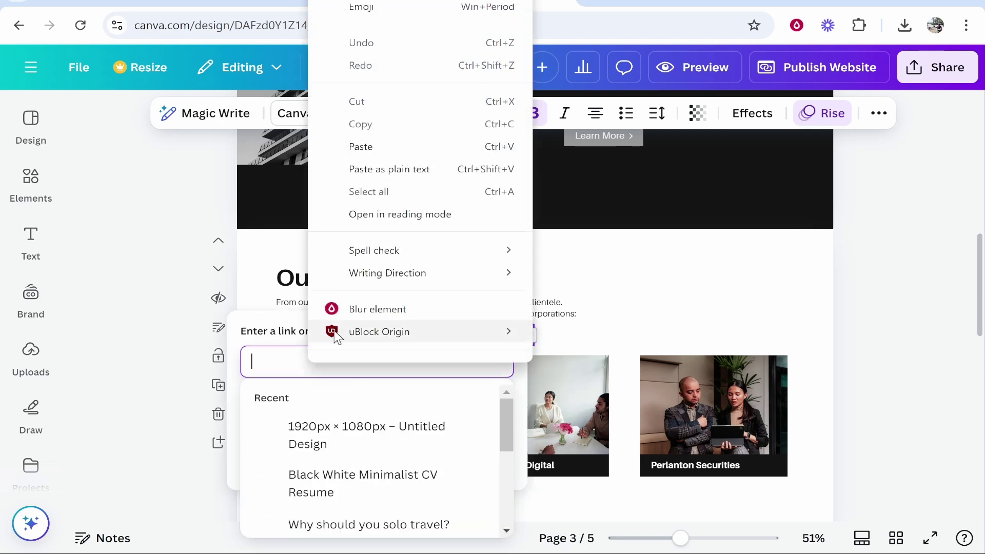
{"action": "left_click", "coordinate": [374, 148]}
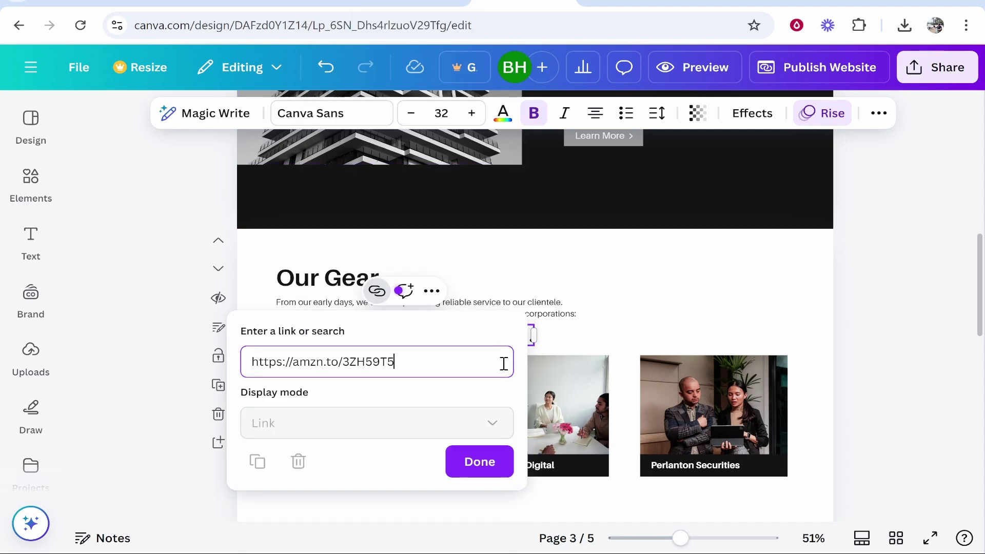
{"action": "left_click", "coordinate": [479, 462]}
{"action": "left_click", "coordinate": [693, 289]}
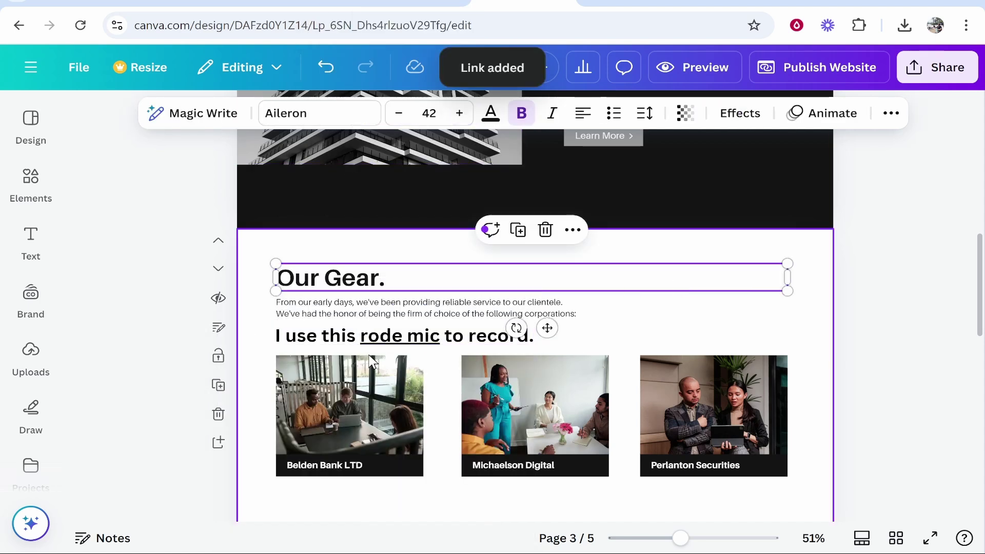
{"action": "left_click", "coordinate": [385, 396]}
Delete the Belden Bank LTD photo and upload the microphone image from the Desktop.
{"action": "key", "text": "Delete"}
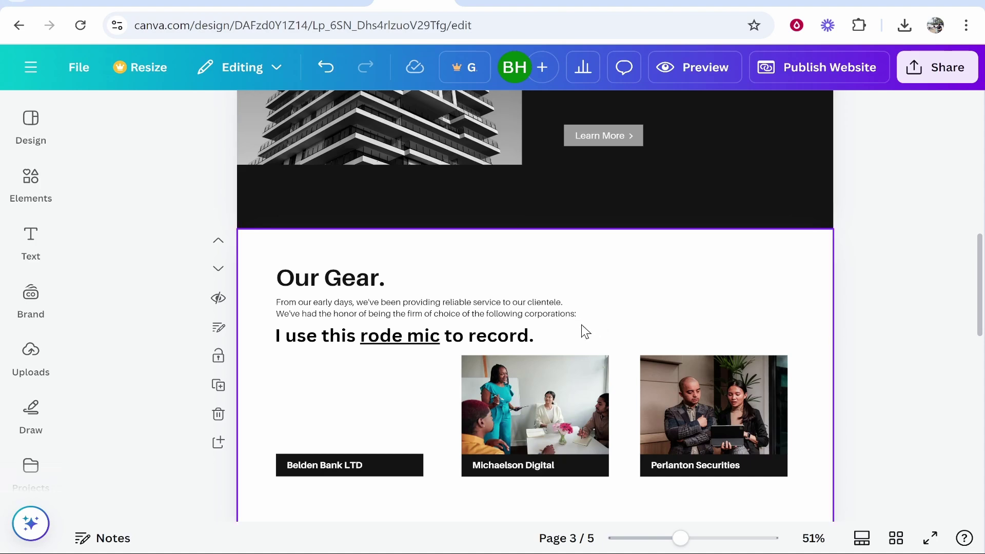
{"action": "left_click", "coordinate": [31, 353]}
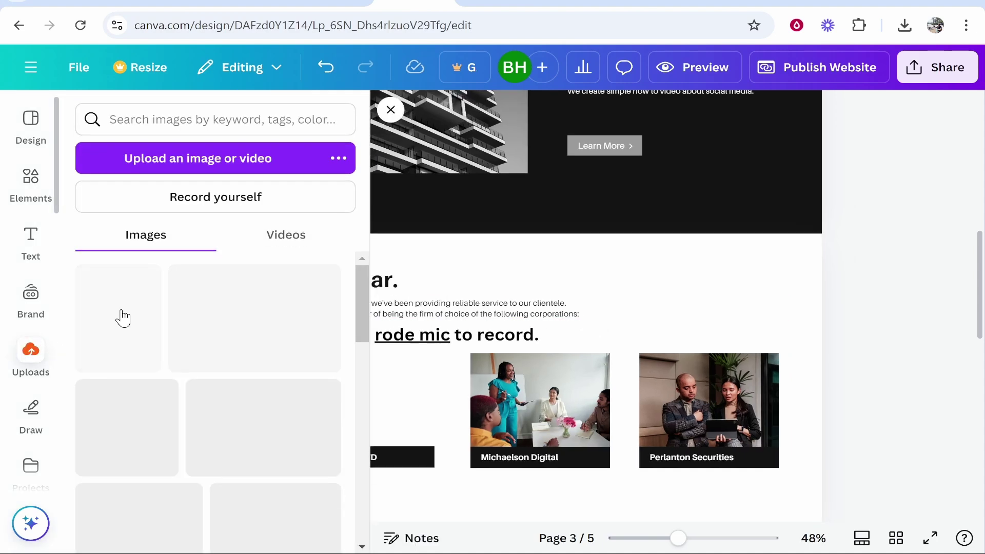
{"action": "left_click", "coordinate": [204, 167]}
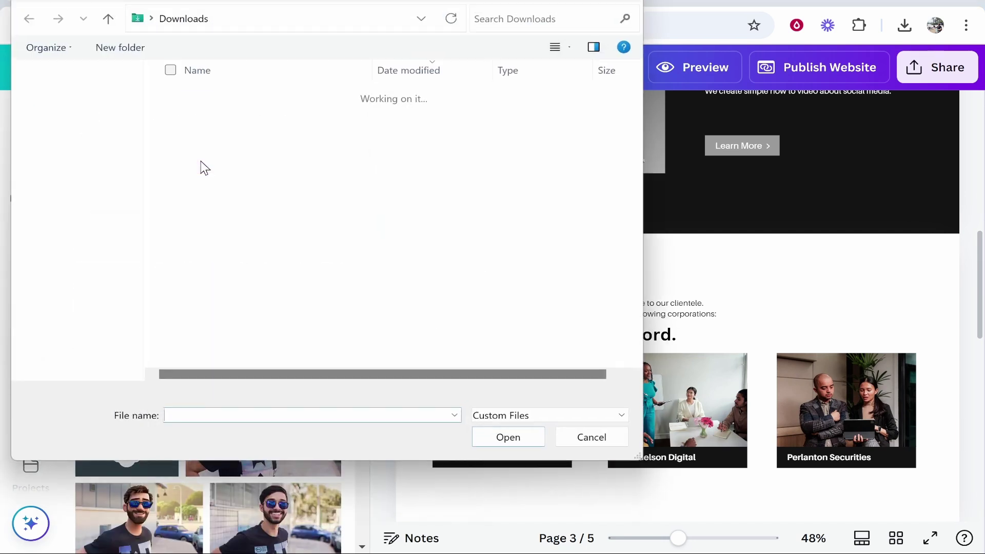
{"action": "left_click", "coordinate": [90, 151]}
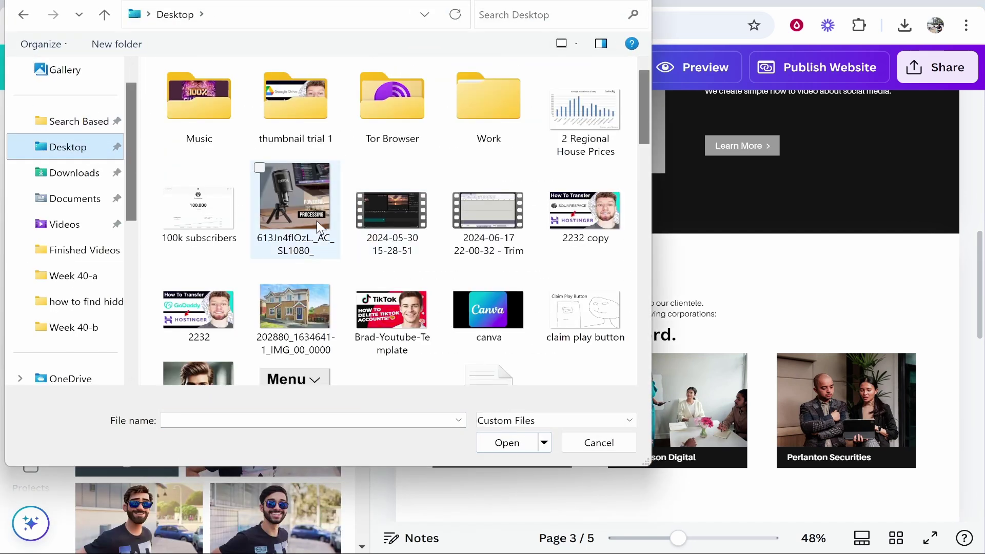
{"action": "left_click", "coordinate": [316, 200]}
{"action": "left_click", "coordinate": [515, 443]}
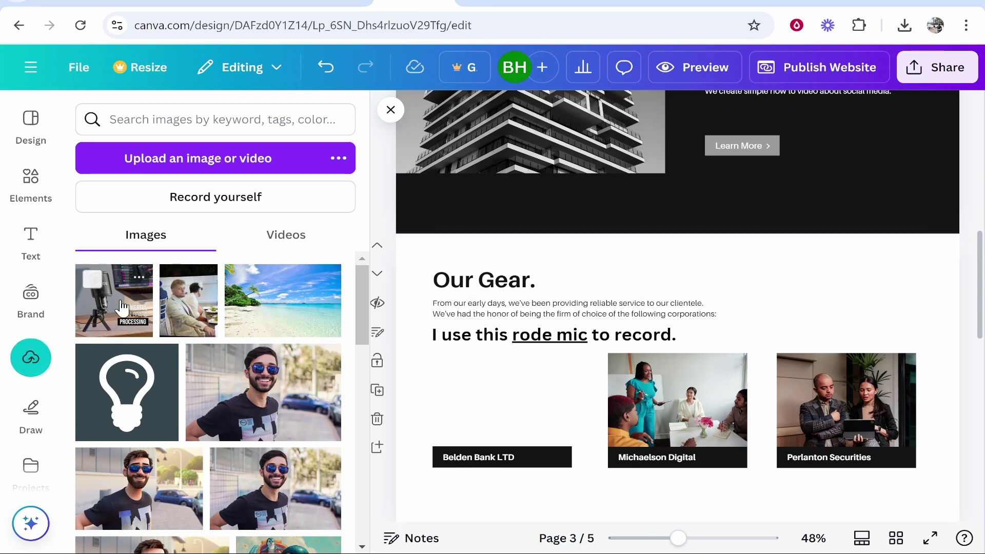
Place the uploaded mic photo on the page, shrunk and aligned in the Belden Bank LTD card.
{"action": "left_click_drag", "start_coordinate": [114, 300], "coordinate": [513, 390]}
{"action": "mouse_move", "coordinate": [642, 331]}
{"action": "left_mouse_down"}
{"action": "mouse_move", "coordinate": [548, 417]}
{"action": "mouse_move", "coordinate": [526, 368]}
{"action": "mouse_move", "coordinate": [536, 353]}
{"action": "left_mouse_up"}
{"action": "left_click", "coordinate": [561, 387]}
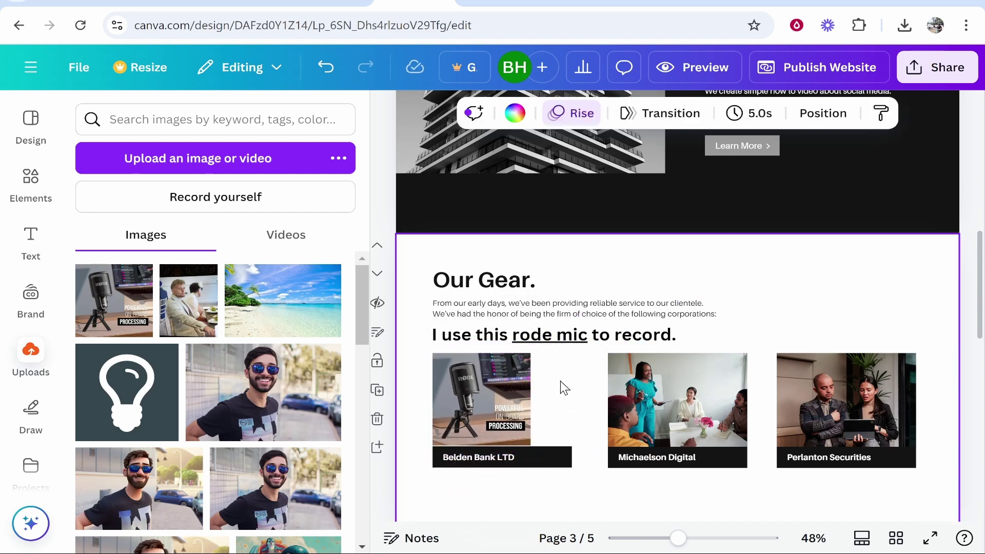
{"action": "left_click_drag", "start_coordinate": [484, 403], "coordinate": [504, 402]}
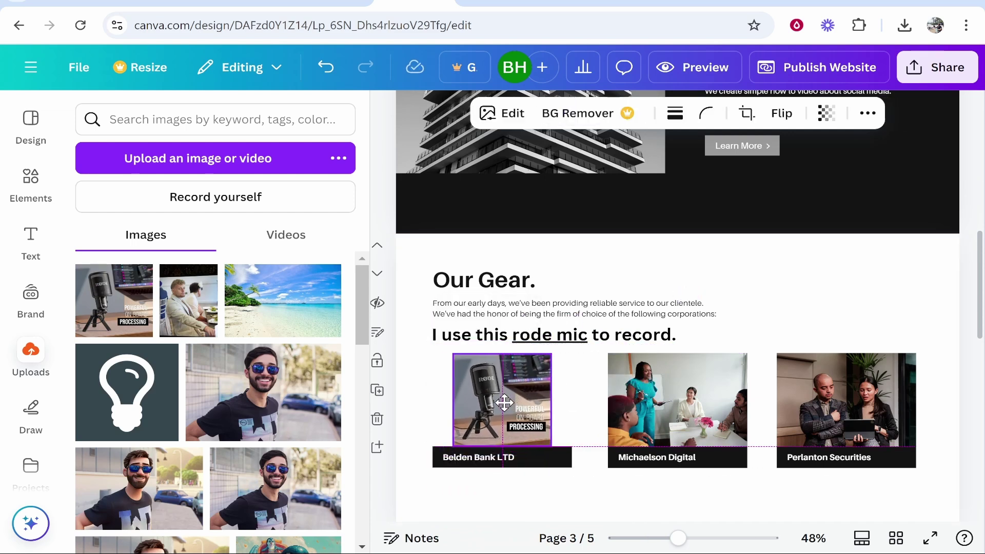
{"action": "left_click", "coordinate": [562, 385]}
{"action": "left_click", "coordinate": [512, 388]}
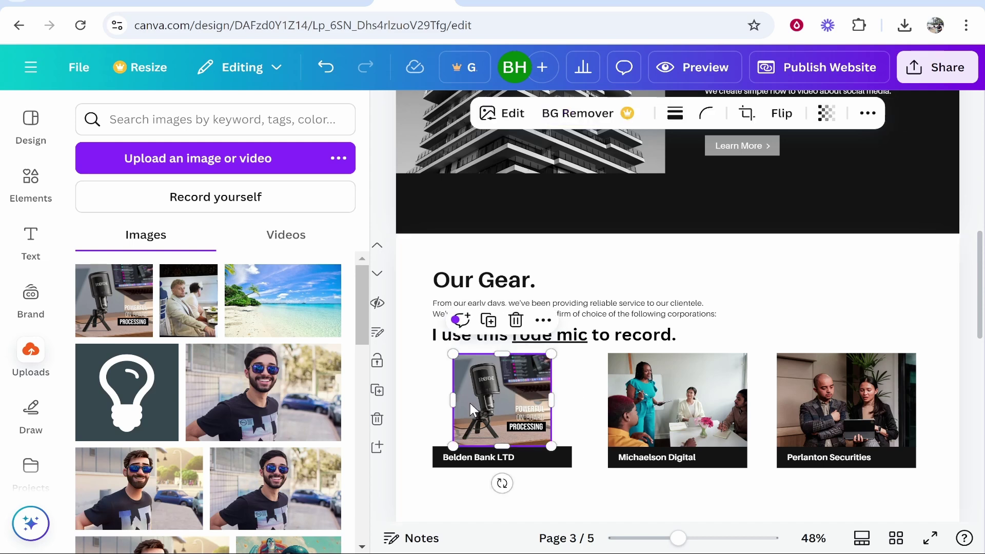
Link the first card's microphone photo to the copied Amazon SiteStripe short link.
{"action": "left_click", "coordinate": [542, 320]}
{"action": "scroll", "coordinate": [615, 171], "scroll_direction": "down", "scroll_amount": 5}
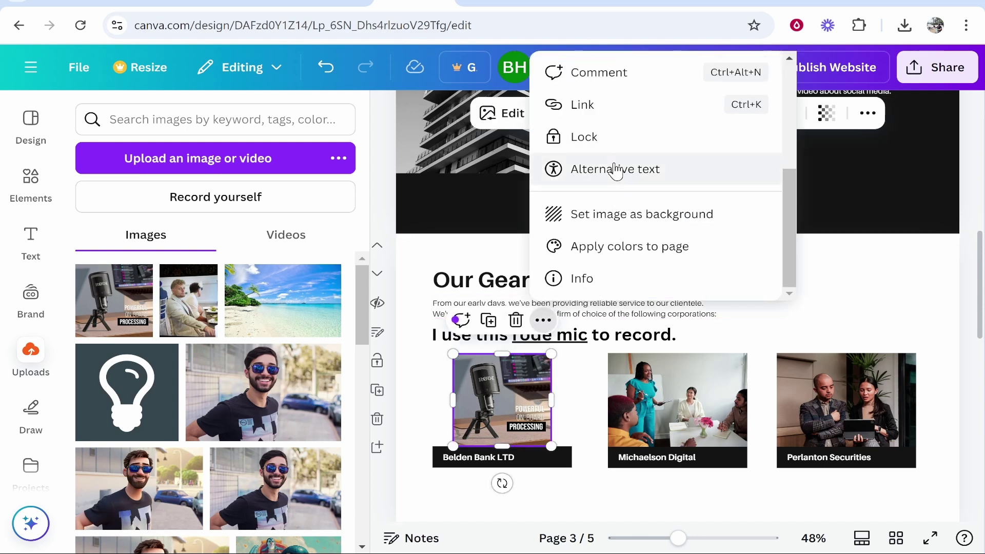
{"action": "left_click", "coordinate": [583, 104]}
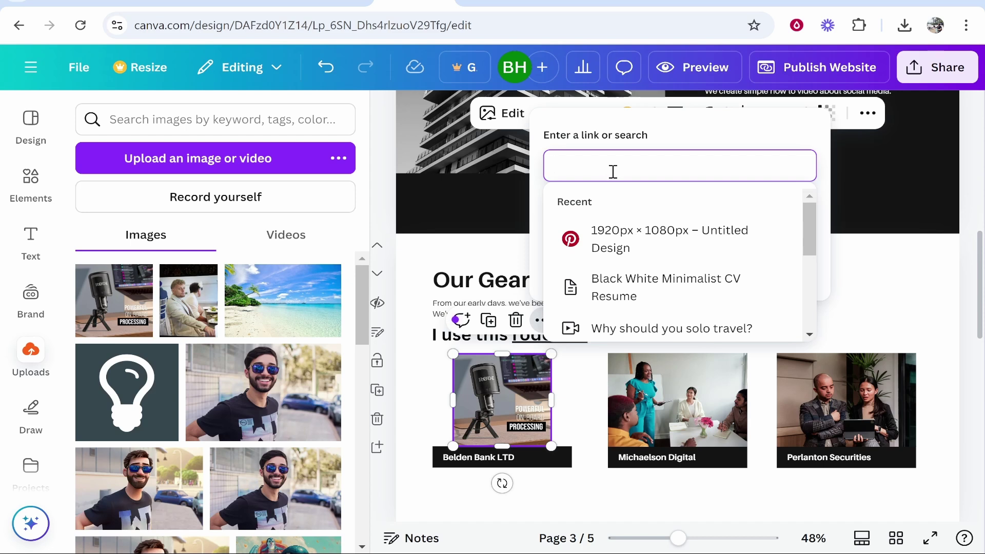
{"action": "key", "text": "ctrl+Tab"}
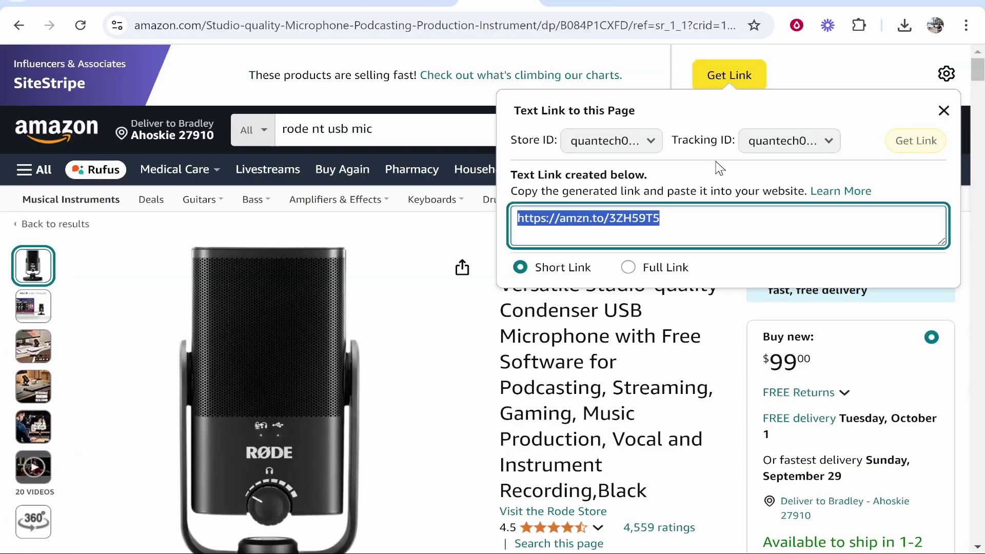
{"action": "key", "text": "ctrl+c"}
{"action": "key", "text": "ctrl+shift+Tab"}
{"action": "key", "text": "ctrl+v"}
{"action": "key", "text": "Return"}
{"action": "left_click", "coordinate": [783, 326]}
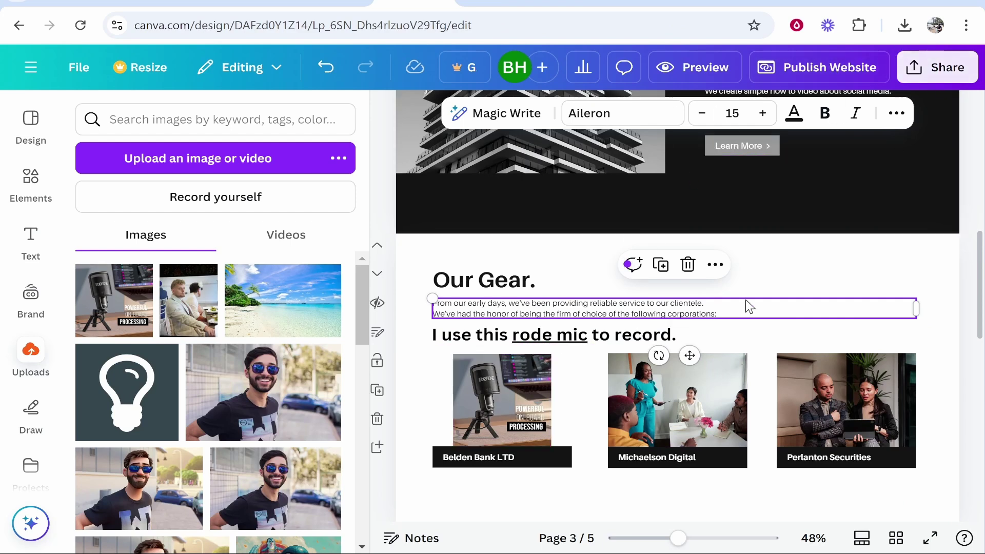
Preview the website and test the 'rode mic' text link in the Our Gear section.
{"action": "left_click", "coordinate": [815, 77]}
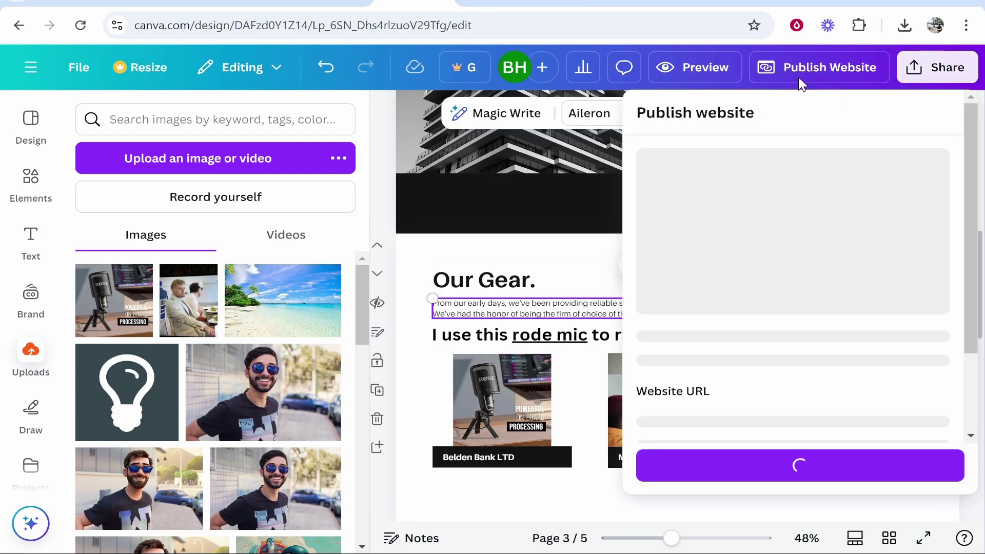
{"action": "left_click", "coordinate": [830, 174]}
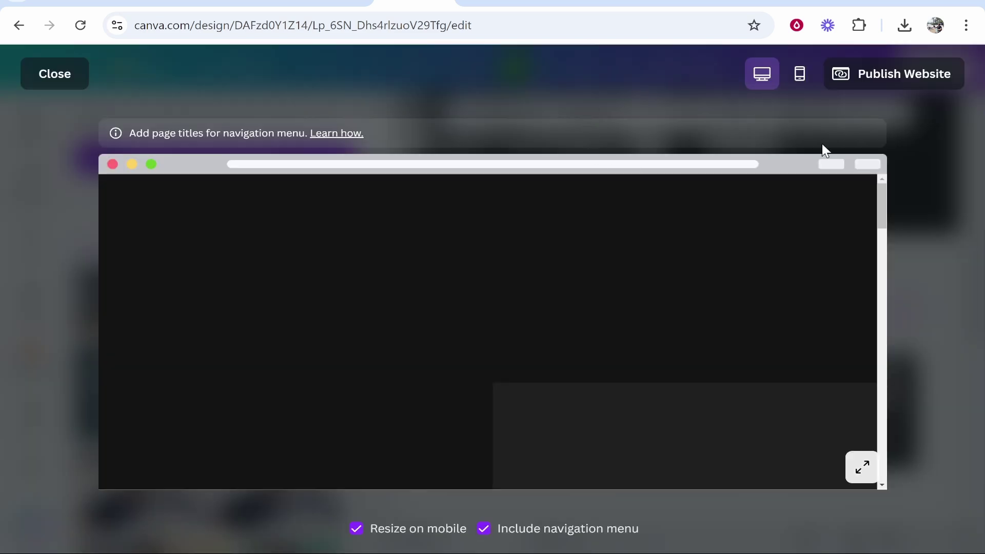
{"action": "scroll", "coordinate": [739, 245], "scroll_direction": "down", "scroll_amount": 5}
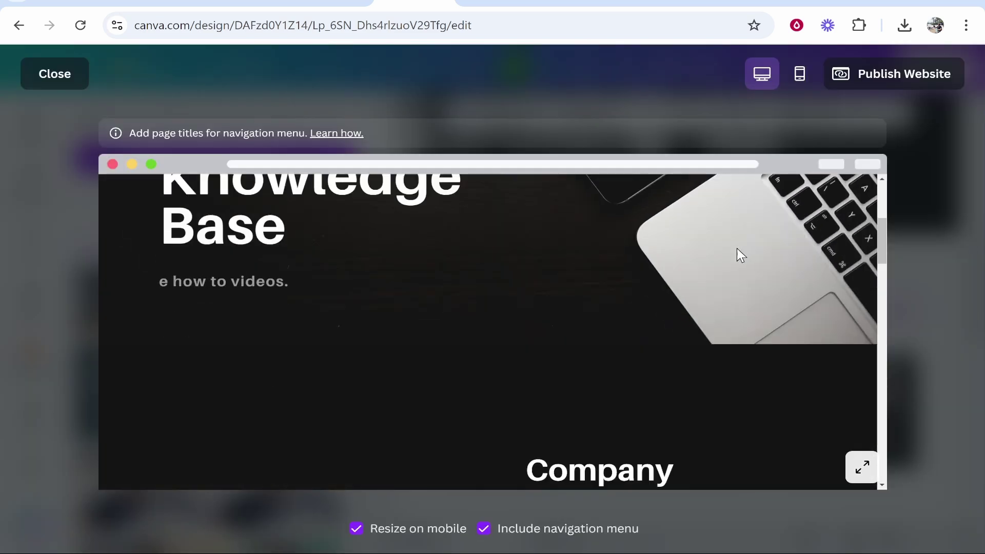
{"action": "scroll", "coordinate": [738, 249], "scroll_direction": "down", "scroll_amount": 2}
{"action": "scroll", "coordinate": [750, 251], "scroll_direction": "down", "scroll_amount": 2}
{"action": "scroll", "coordinate": [745, 259], "scroll_direction": "down", "scroll_amount": 3}
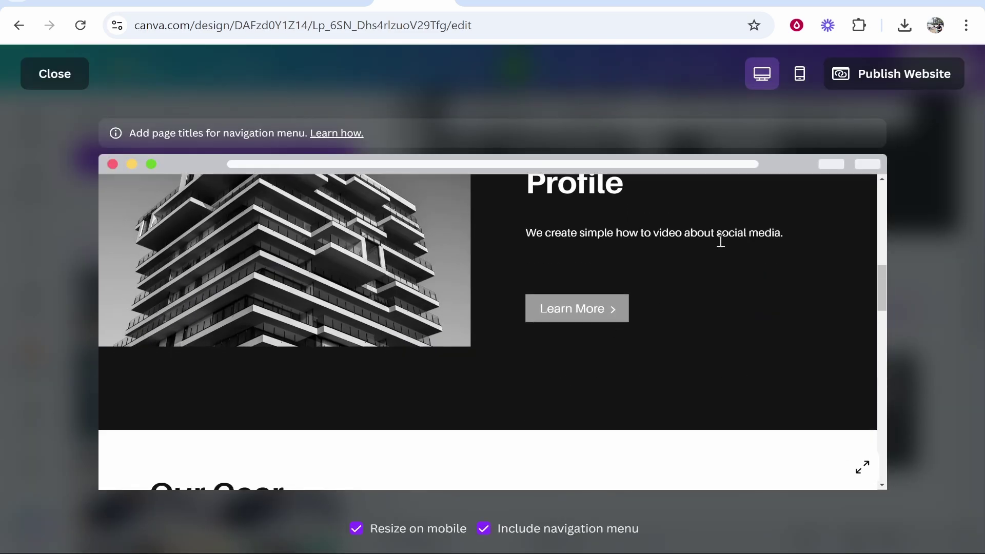
{"action": "scroll", "coordinate": [672, 260], "scroll_direction": "down", "scroll_amount": 5}
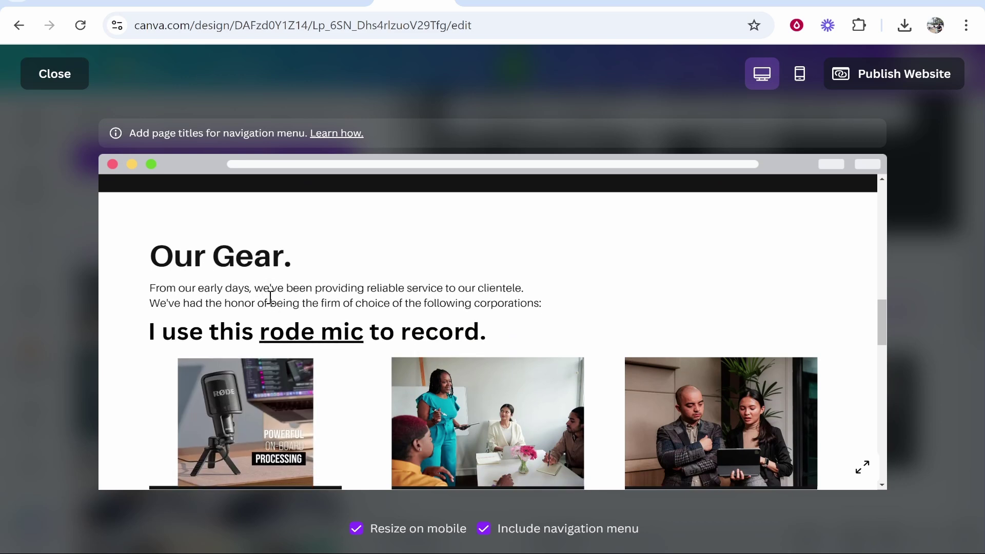
{"action": "scroll", "coordinate": [270, 298], "scroll_direction": "down", "scroll_amount": 3}
{"action": "scroll", "coordinate": [307, 267], "scroll_direction": "up", "scroll_amount": 2}
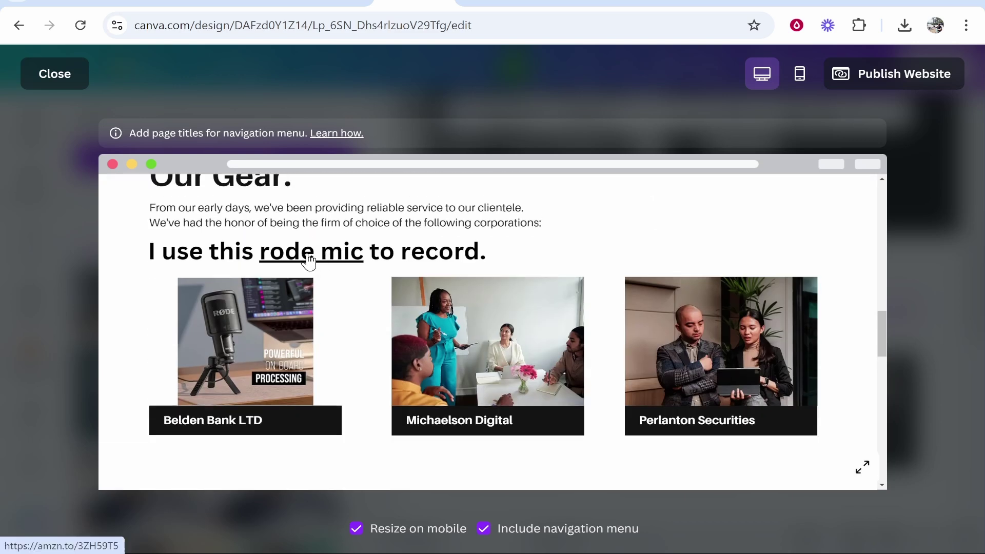
{"action": "left_click", "coordinate": [309, 261]}
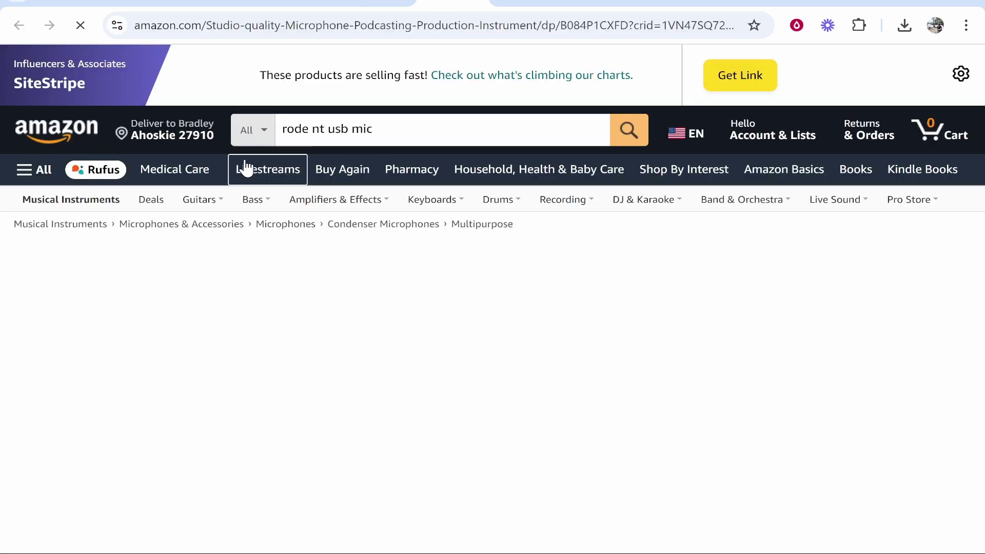
Test the mic photo link from the Canva preview, reaching the RØDE NT-USB Mini page.
{"action": "scroll", "coordinate": [710, 328], "scroll_direction": "down", "scroll_amount": 2}
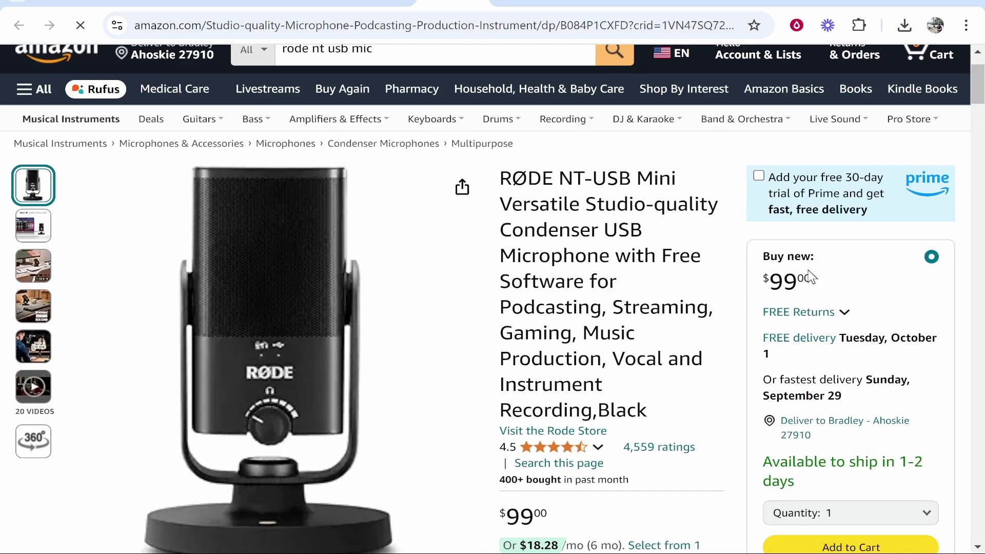
{"action": "left_click", "coordinate": [388, 13]}
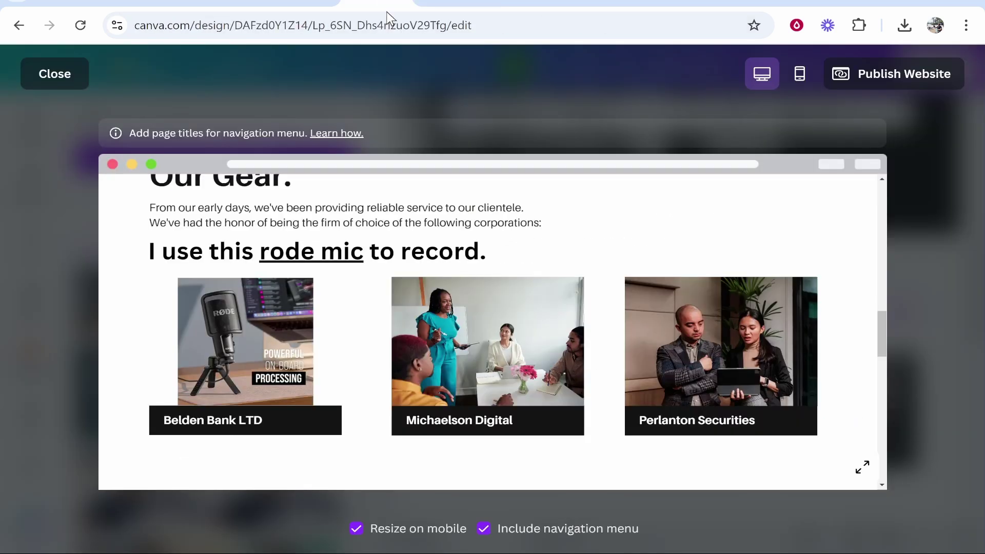
{"action": "left_click", "coordinate": [271, 381]}
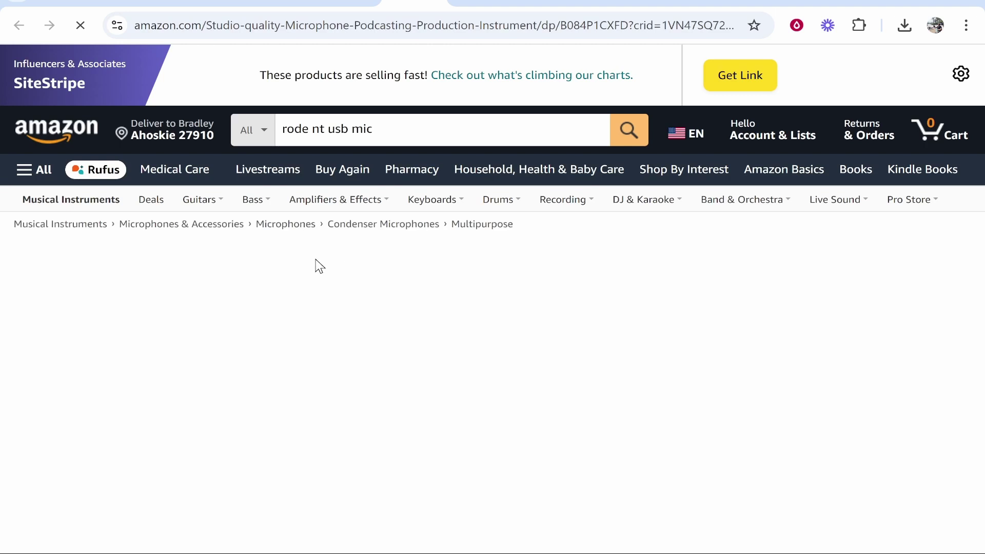
{"action": "scroll", "coordinate": [747, 276], "scroll_direction": "down", "scroll_amount": 4}
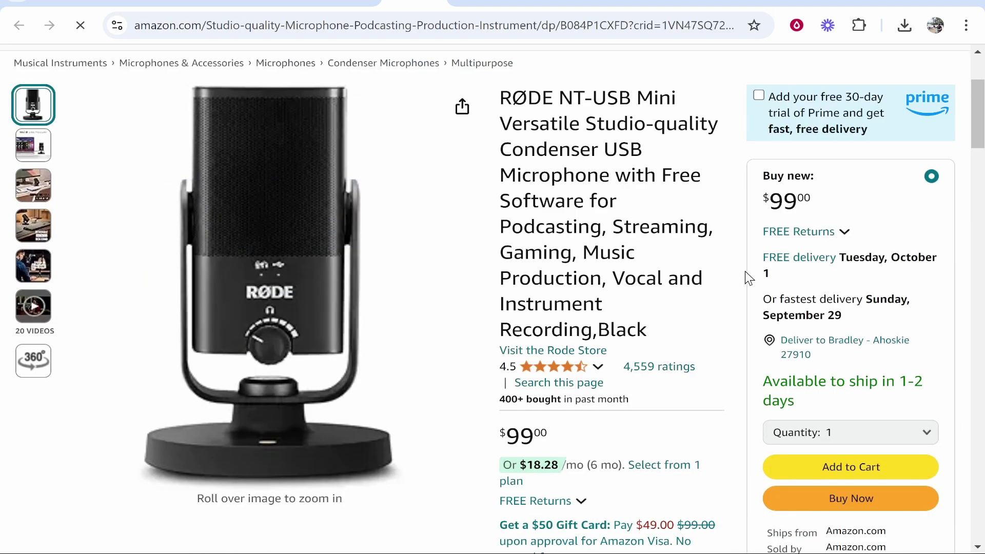